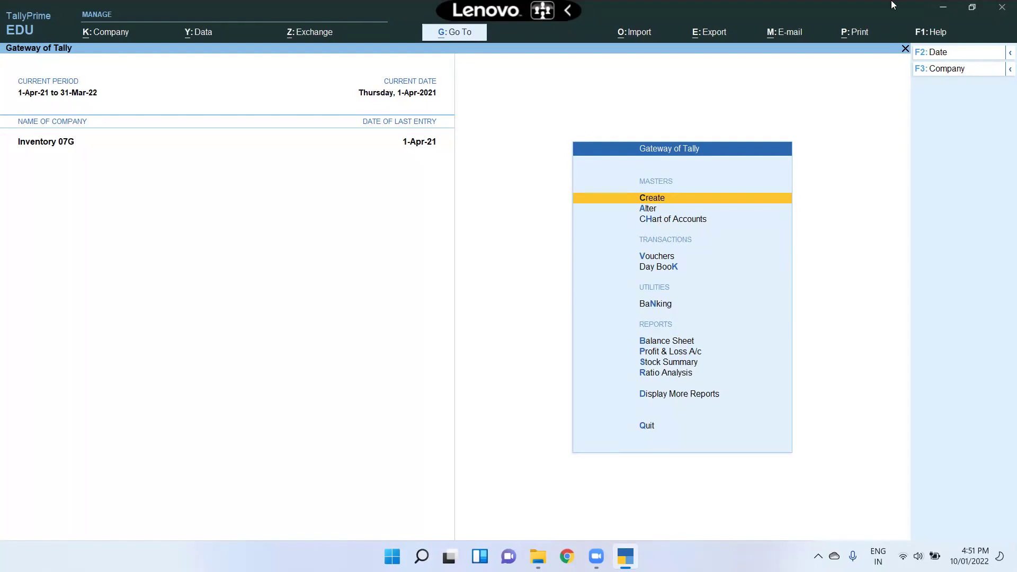
pyautogui.moveTo(626, 520)
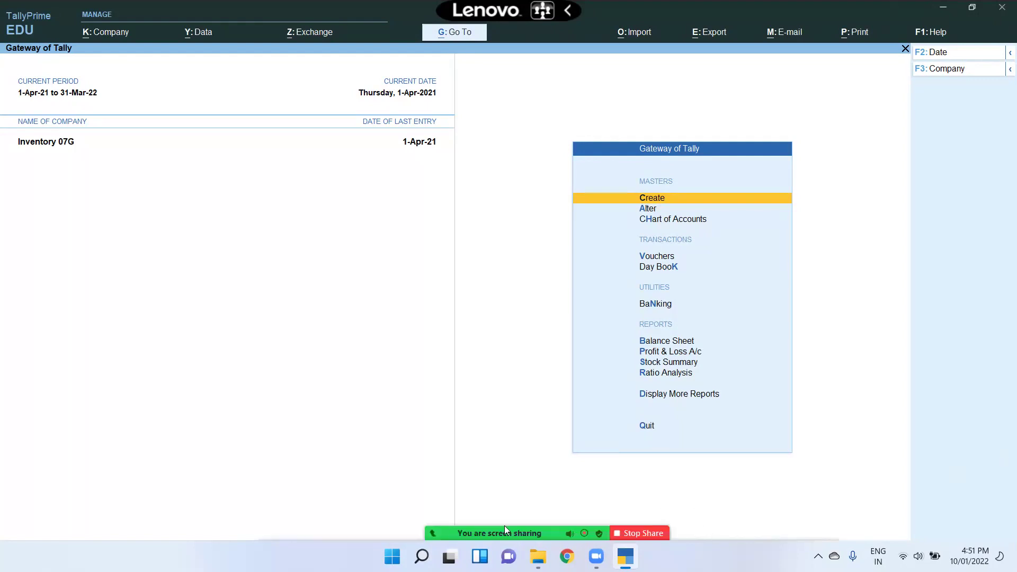
pyautogui.moveTo(504, 527)
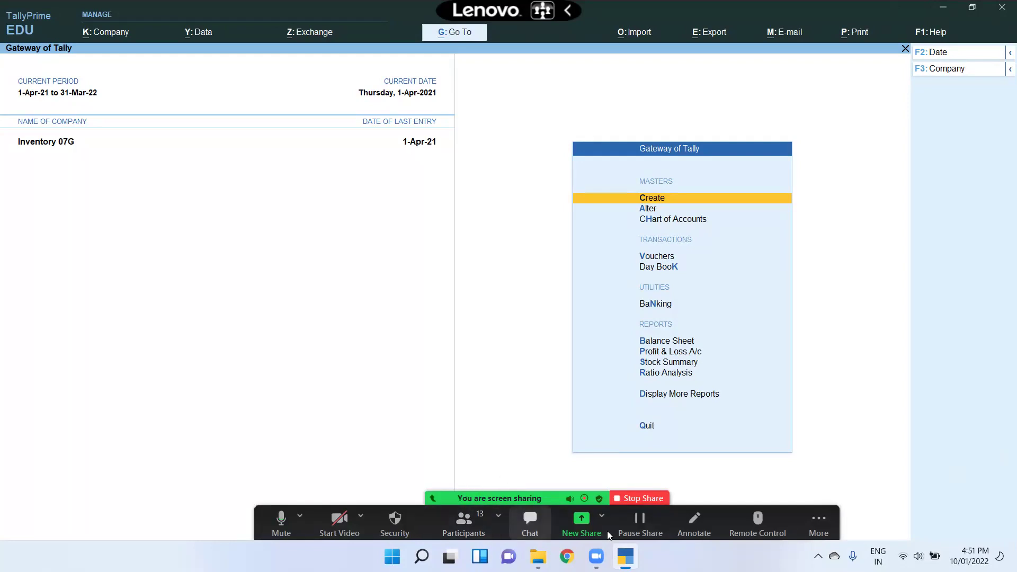
pyautogui.click(466, 528)
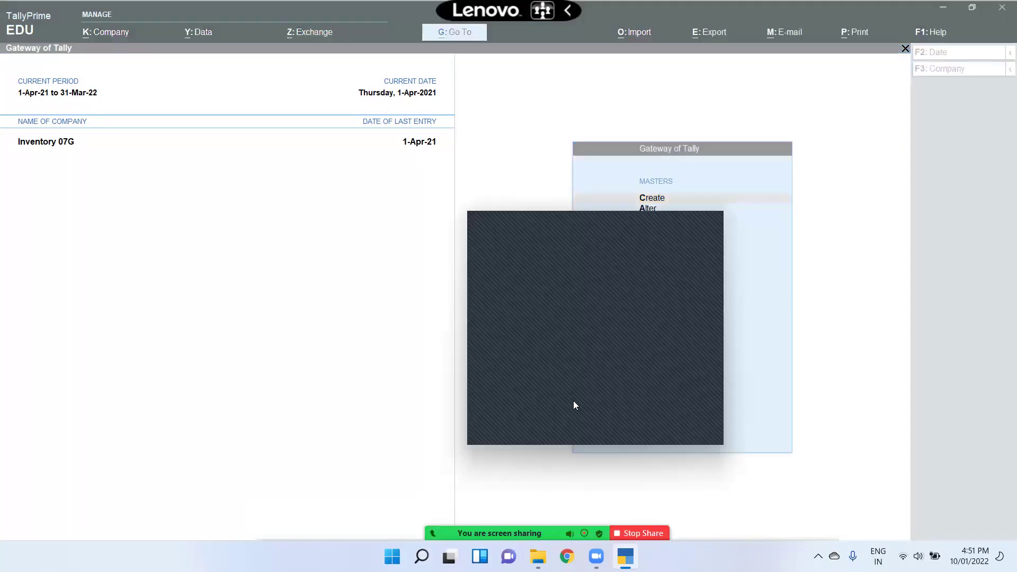
pyautogui.moveTo(554, 225); pyautogui.dragTo(392, 194)
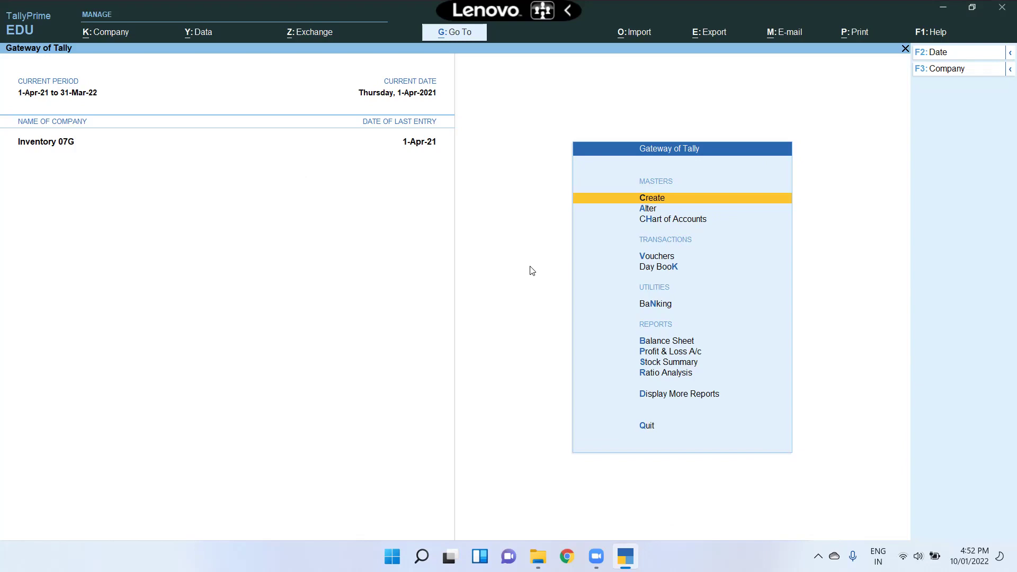
# Open the company features of Inventory 07G and set Enable Batches to Yes.
pyautogui.press('F11')
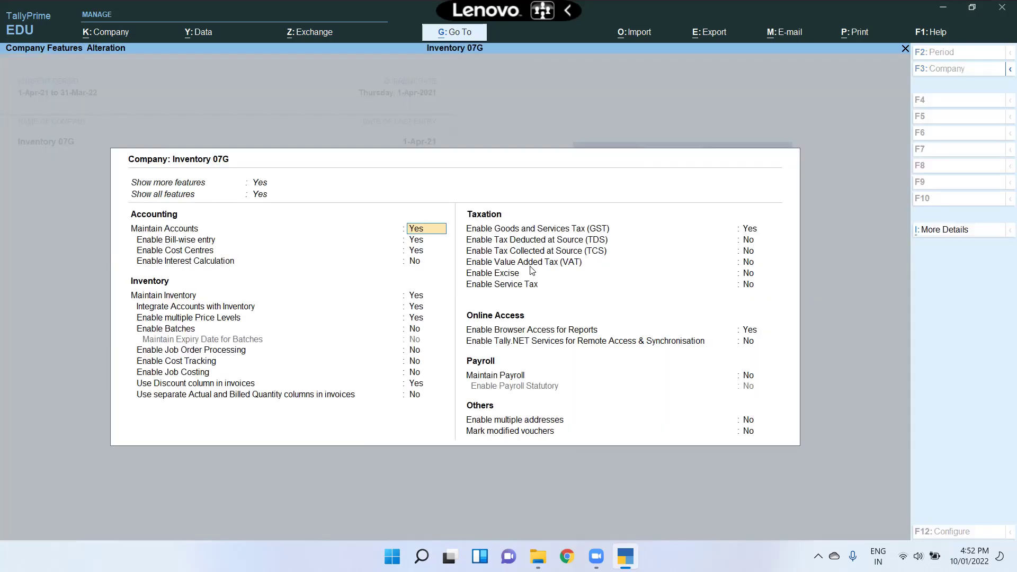
pyautogui.press('Down')
pyautogui.press('Down')
pyautogui.press('Down')
pyautogui.press('Up')
pyautogui.press('Up')
pyautogui.press('Up')
pyautogui.press('Up')
pyautogui.press('Return')
pyautogui.press('Up')
pyautogui.press('Return')
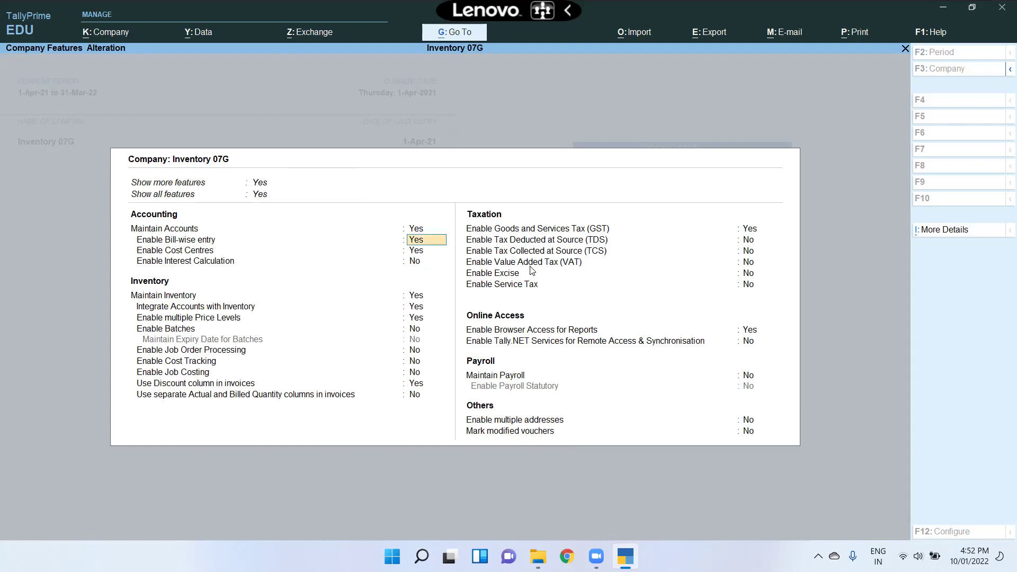
pyautogui.press('Down')
pyautogui.press('Down')
pyautogui.press('Down')
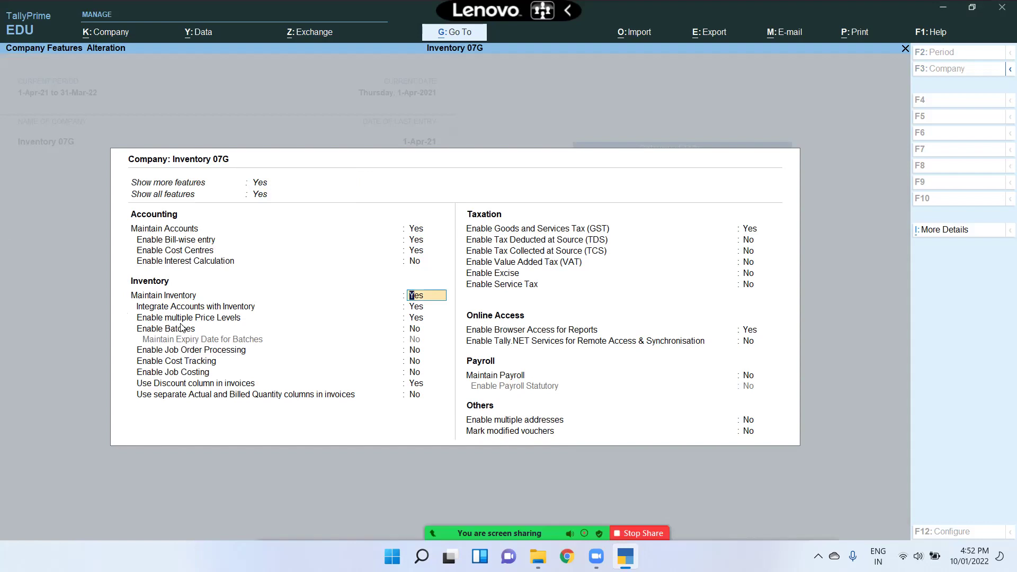
pyautogui.press('Down')
pyautogui.press('Down')
pyautogui.press('Down')
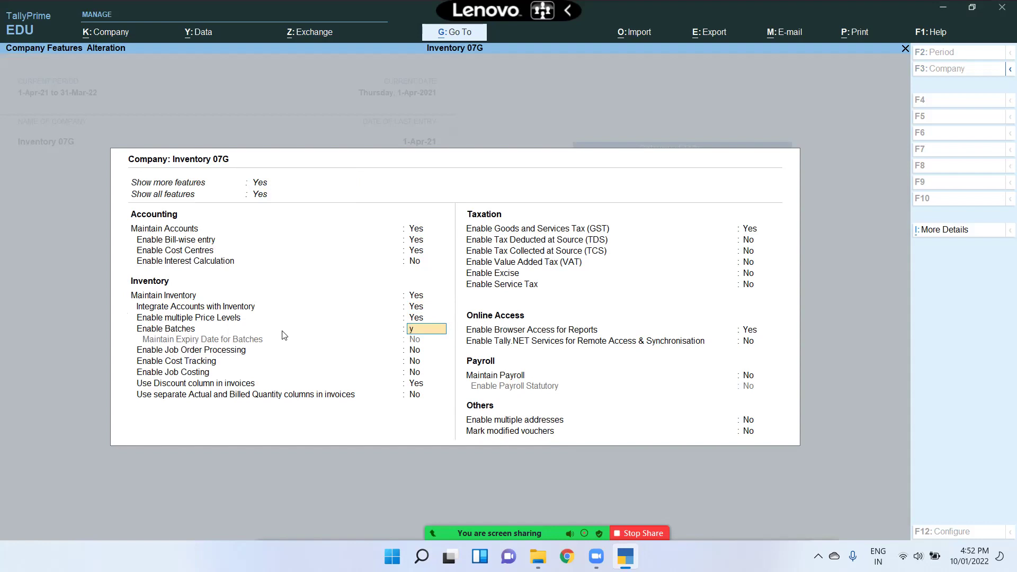
pyautogui.press('y')
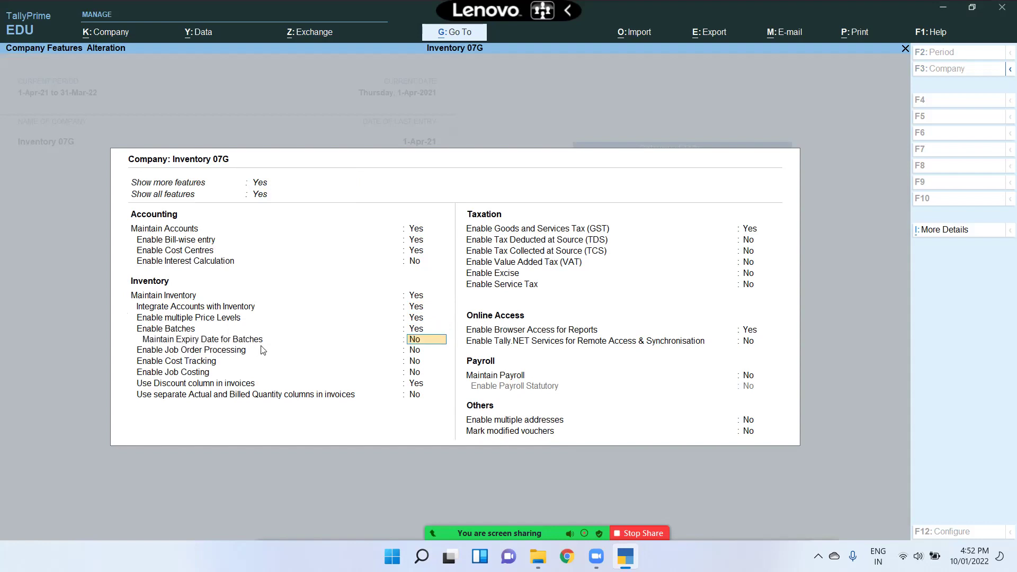
# Set Maintain Expiry Date for Batches to Yes in the company's inventory features.
pyautogui.write('y')
pyautogui.press('Return')
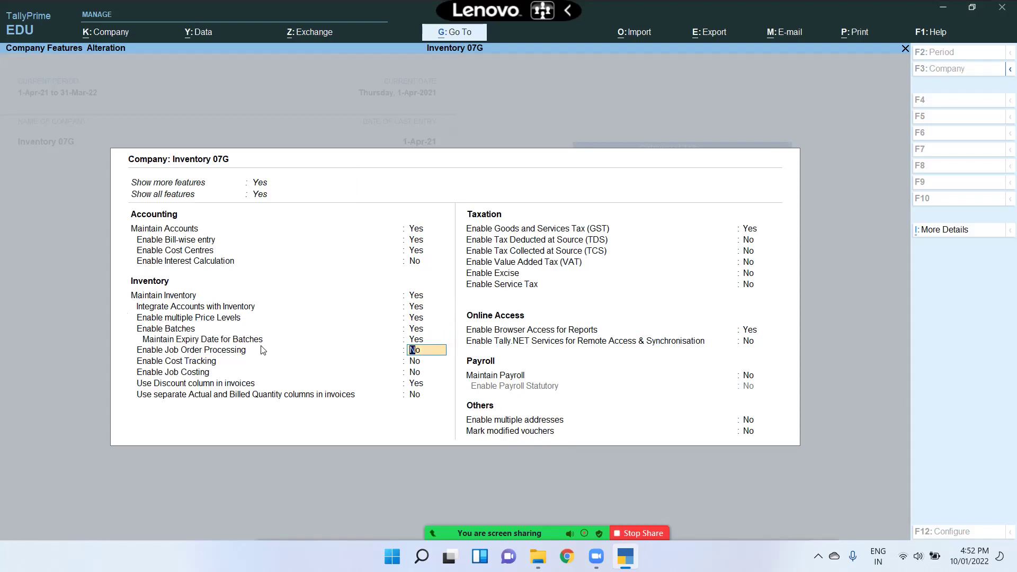
pyautogui.click(413, 329)
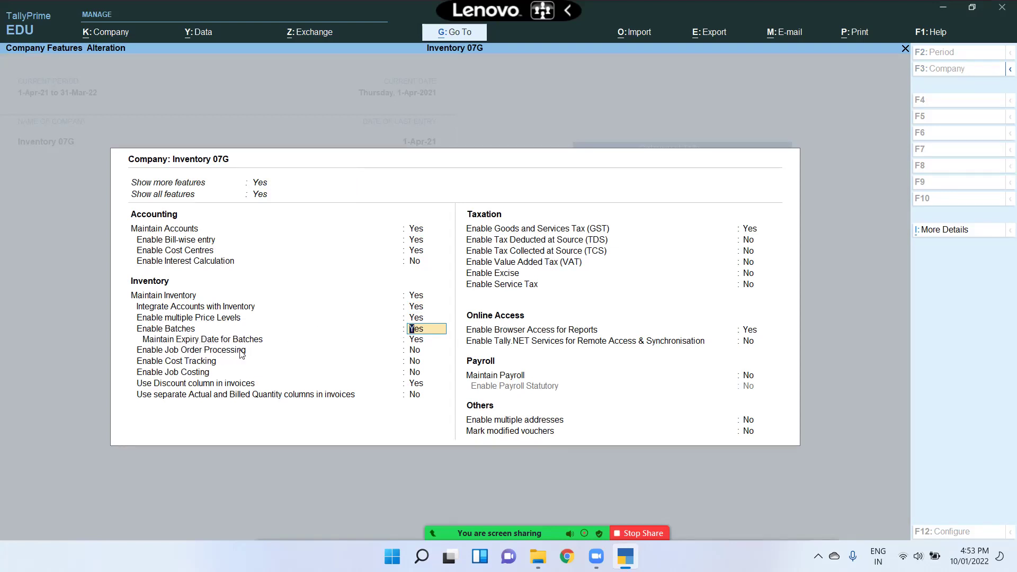
pyautogui.click(421, 340)
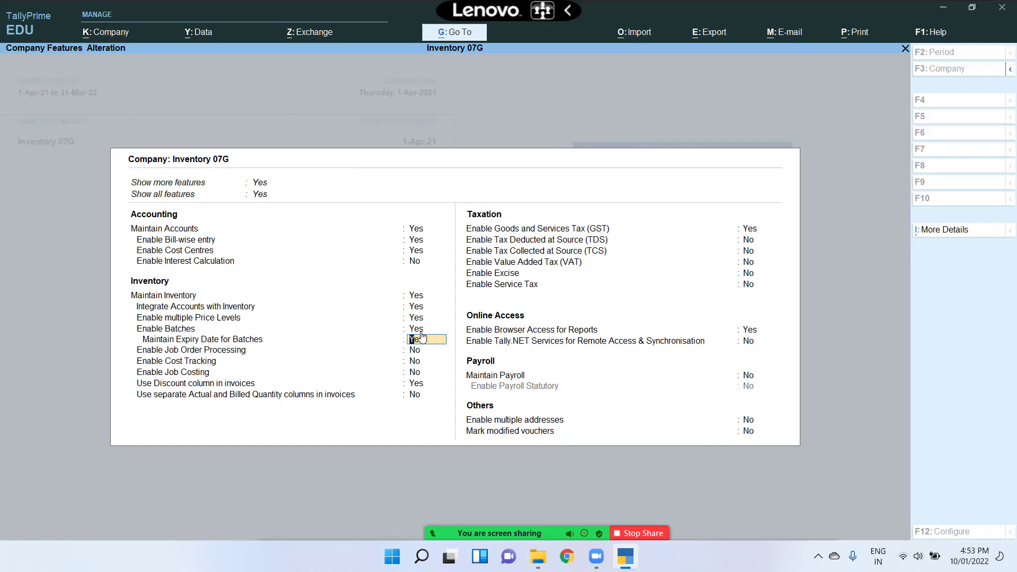
# Keep the remaining company features and the GST details as they are, and save the company features.
pyautogui.press('Return')
pyautogui.press('Return')
pyautogui.press('Return')
pyautogui.press('Return')
pyautogui.press('Return')
pyautogui.press('Return')
pyautogui.press('Return')
pyautogui.press('Return')
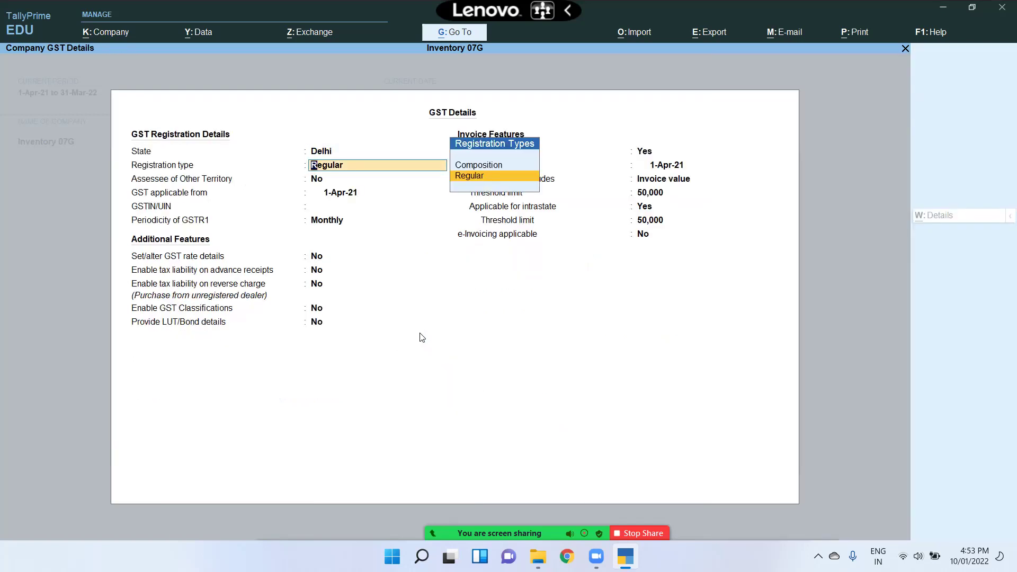
pyautogui.hotkey('ctrl', 'a')
pyautogui.press('Return')
pyautogui.press('Return')
pyautogui.press('Return')
pyautogui.press('Return')
pyautogui.press('Return')
pyautogui.press('Return')
pyautogui.press('Return')
pyautogui.press('Return')
pyautogui.press('Return')
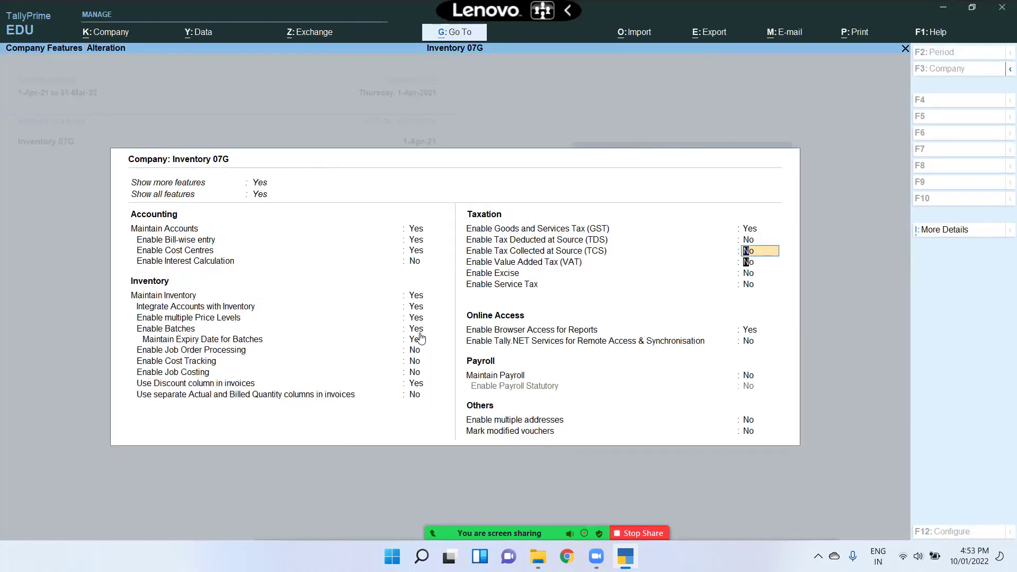
pyautogui.press('Return')
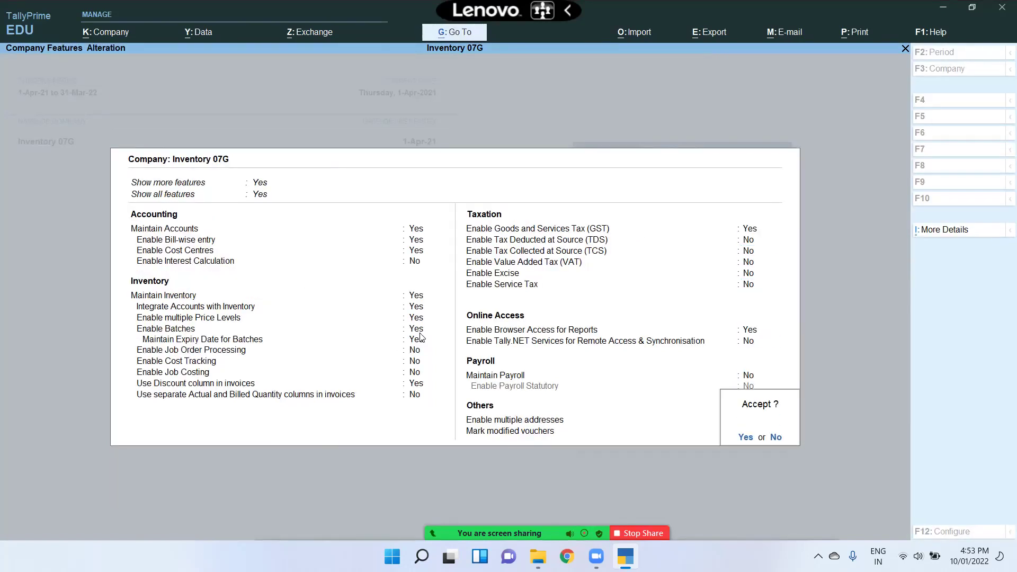
pyautogui.press('Return')
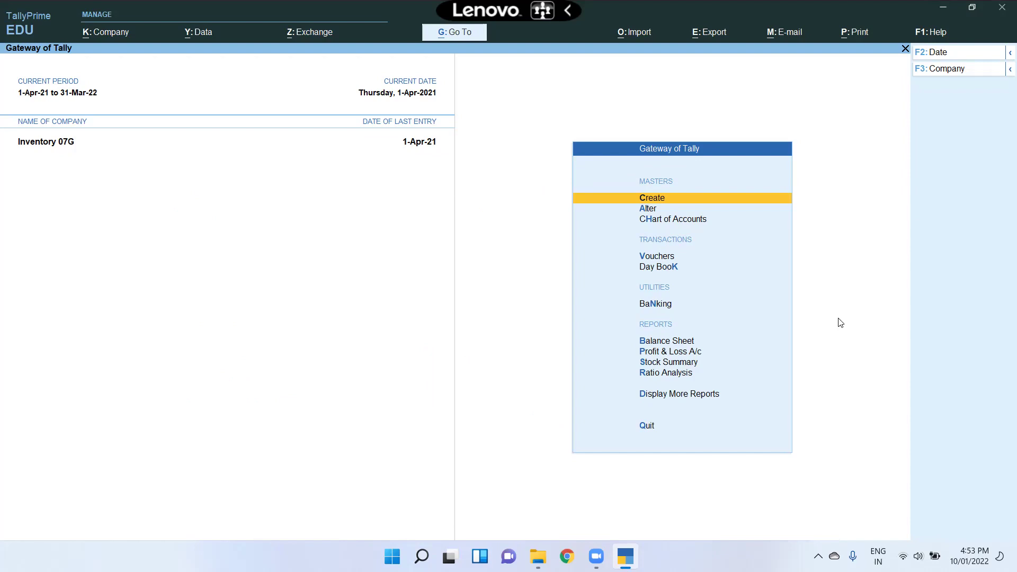
# Start a new stock item master named PCM under the Primary group.
pyautogui.press('Return')
pyautogui.press('Down')
pyautogui.press('Down')
pyautogui.press('Down')
pyautogui.press('Down')
pyautogui.press('Down')
pyautogui.press('Down')
pyautogui.press('Down')
pyautogui.press('Down')
pyautogui.press('Down')
pyautogui.press('Down')
pyautogui.press('Return')
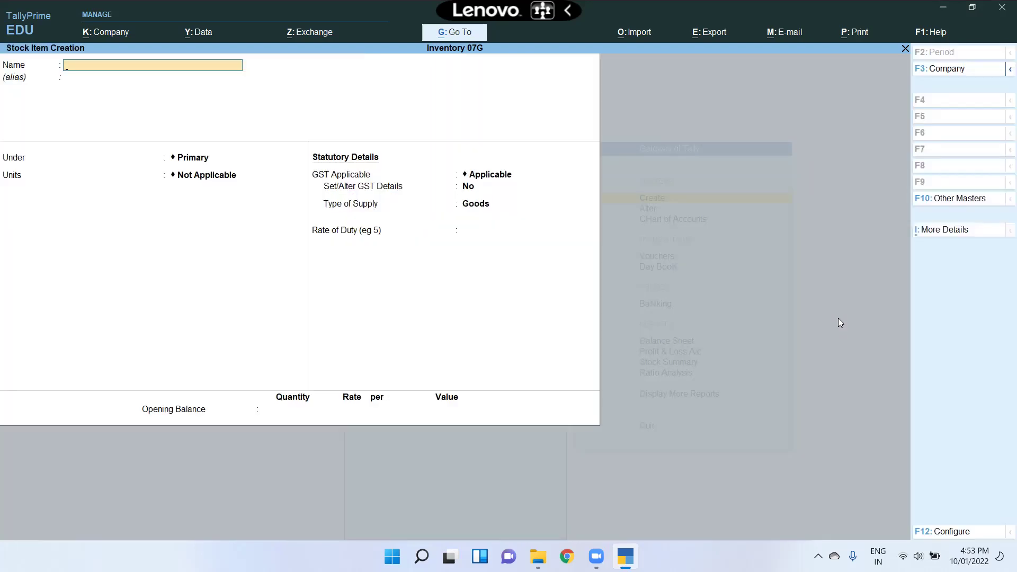
pyautogui.write('PCM')
pyautogui.press('Return')
pyautogui.press('Return')
pyautogui.press('Return')
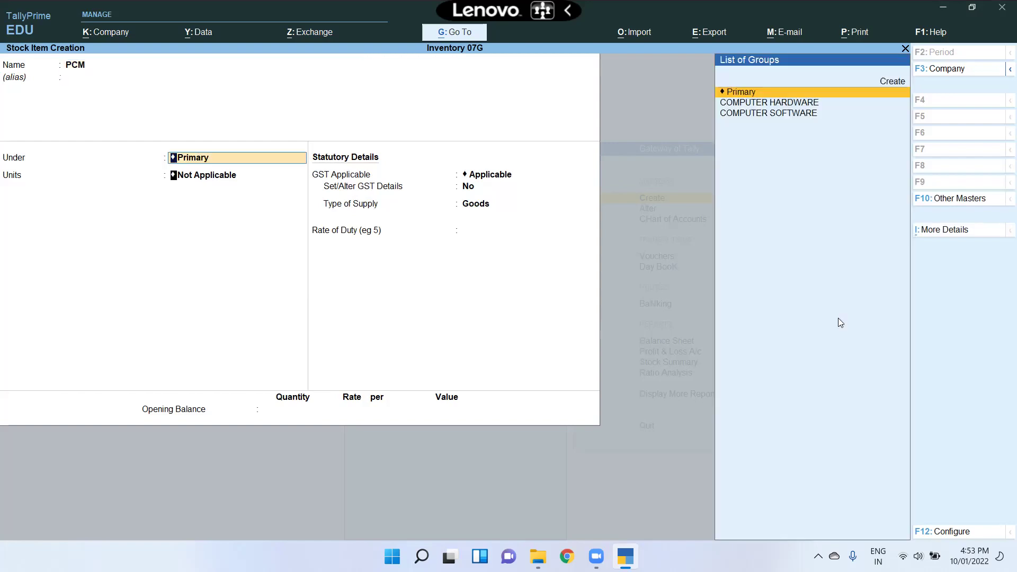
# Create a simple unit STRIP with quantity code TBS-TABLETS and 0 decimal places, and use it as PCM's unit.
pyautogui.hotkey('alt', 'c')
pyautogui.write('STRIP')
pyautogui.press('Return')
pyautogui.press('Return')
pyautogui.write('S')
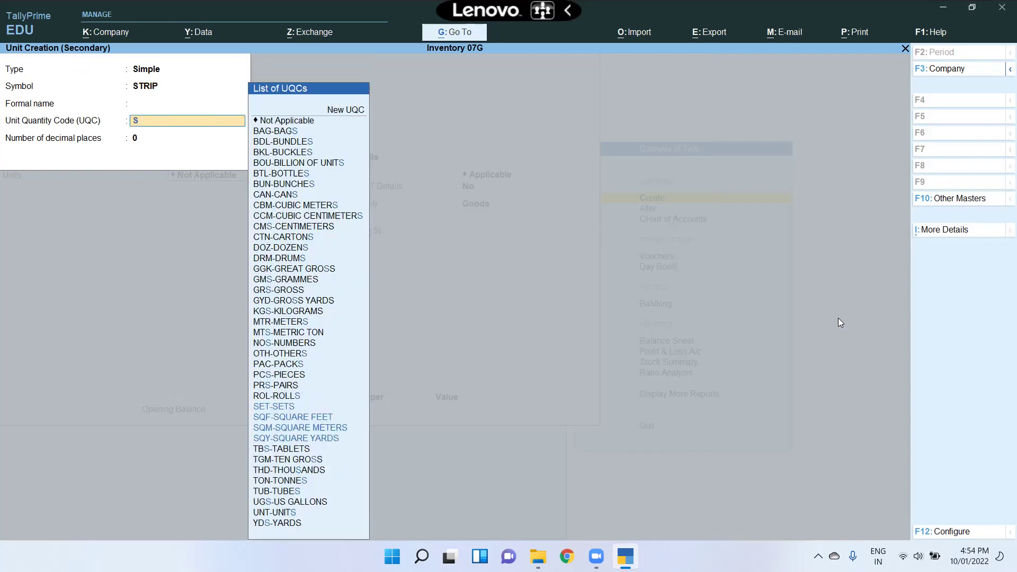
pyautogui.write('TR')
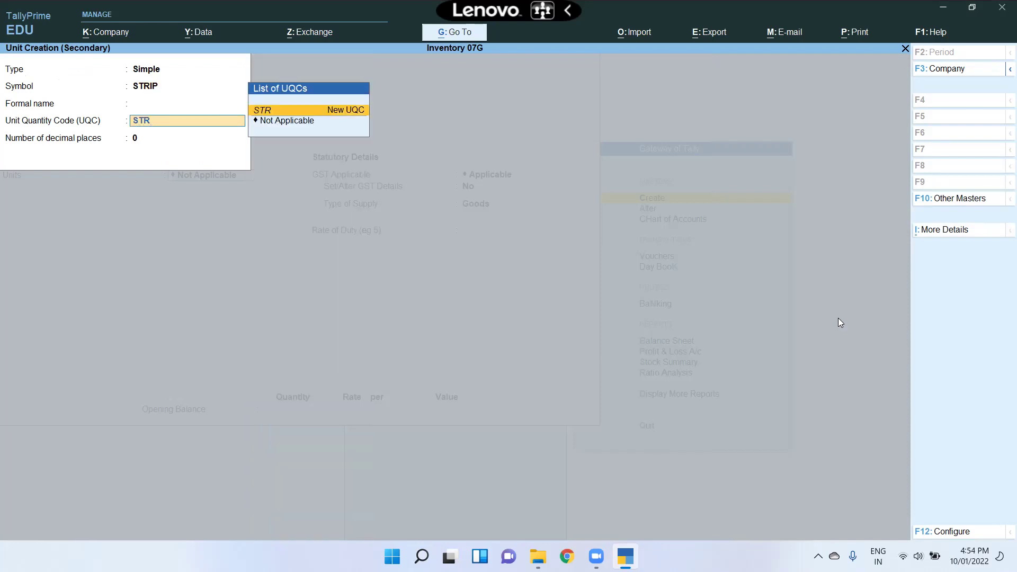
pyautogui.press('BackSpace')
pyautogui.press('Return')
pyautogui.press('Return')
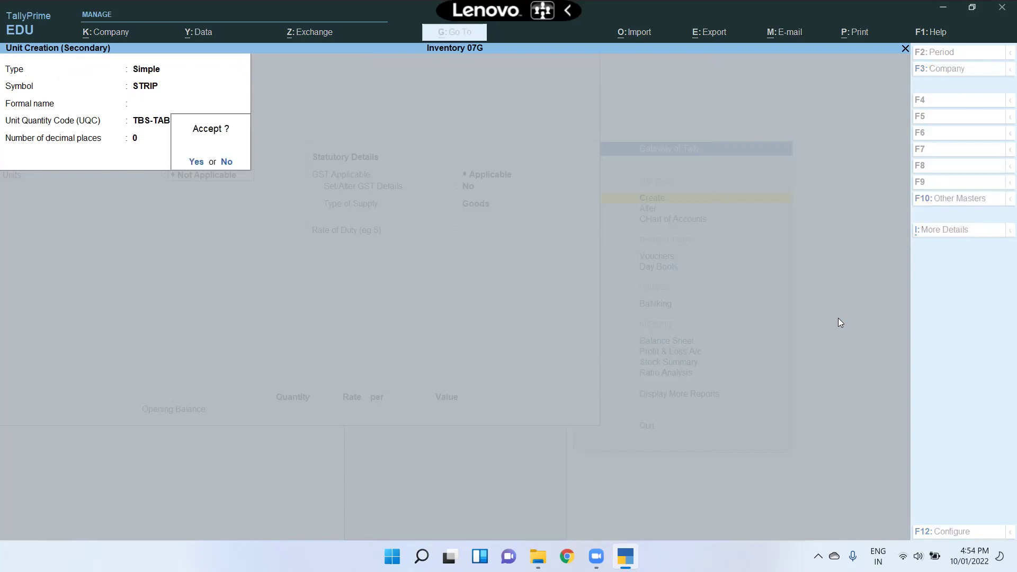
pyautogui.press('Return')
pyautogui.press('Return')
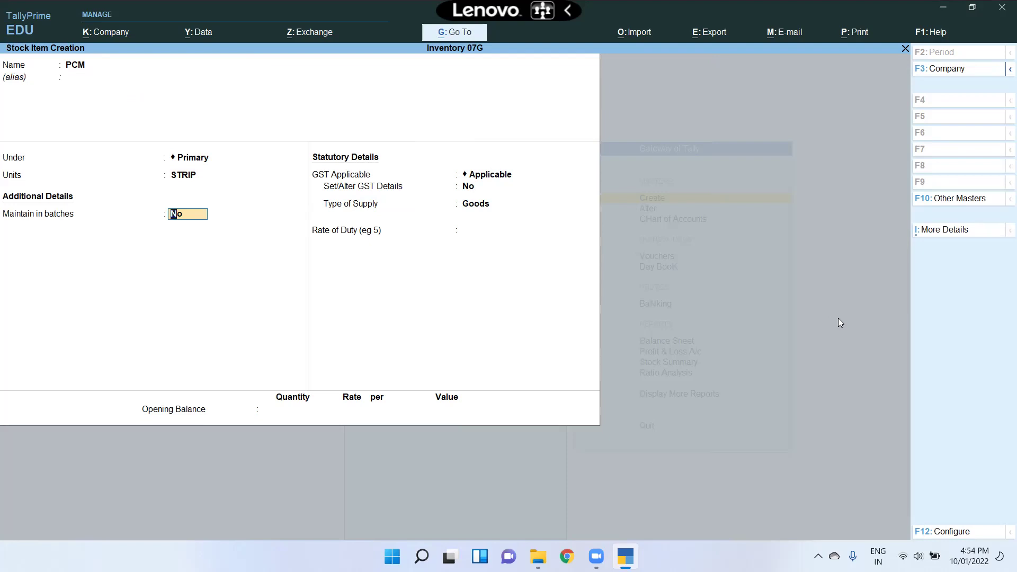
# Turn on batches, manufacturing date tracking and expiry dates for PCM, and save the stock item.
pyautogui.press('y')
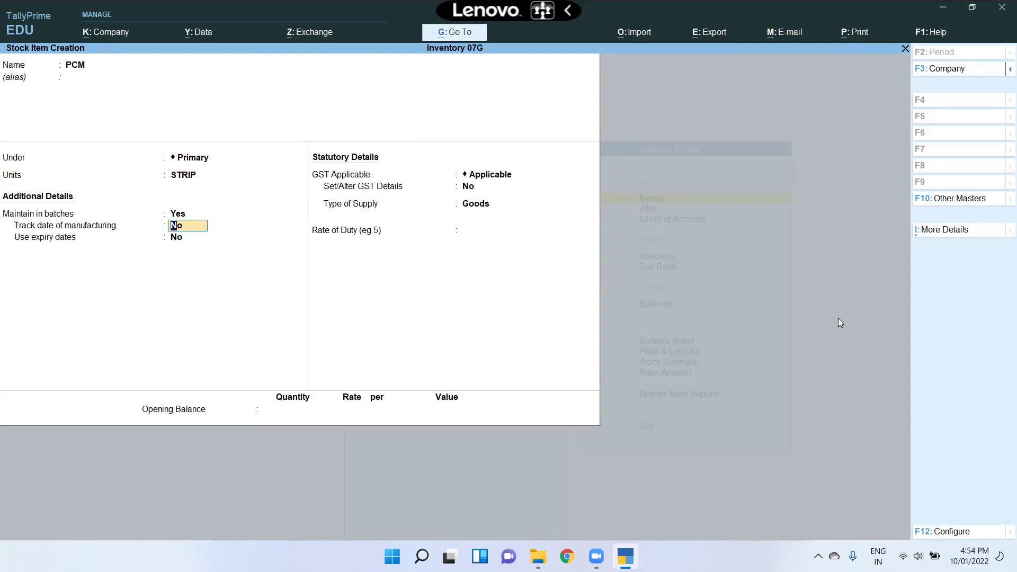
pyautogui.write('Y')
pyautogui.press('Return')
pyautogui.write('Y')
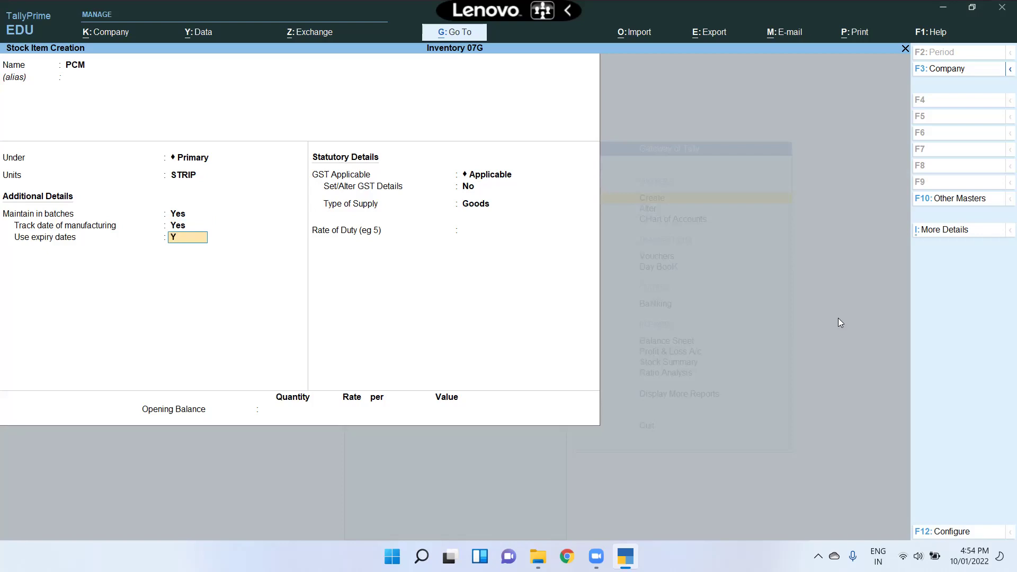
pyautogui.press('Return')
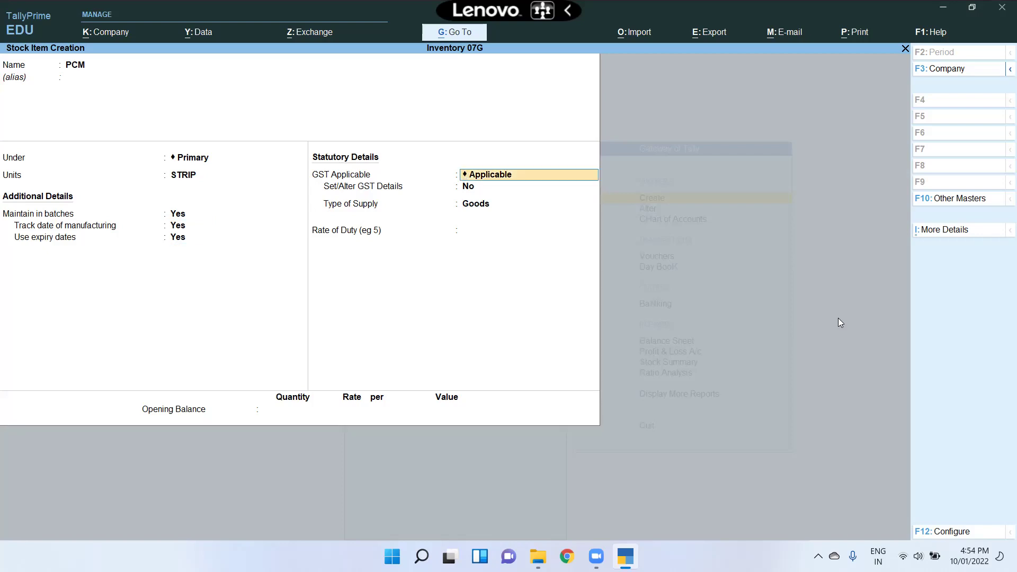
pyautogui.press('Return')
pyautogui.press('Return')
pyautogui.press('Return')
pyautogui.press('Return')
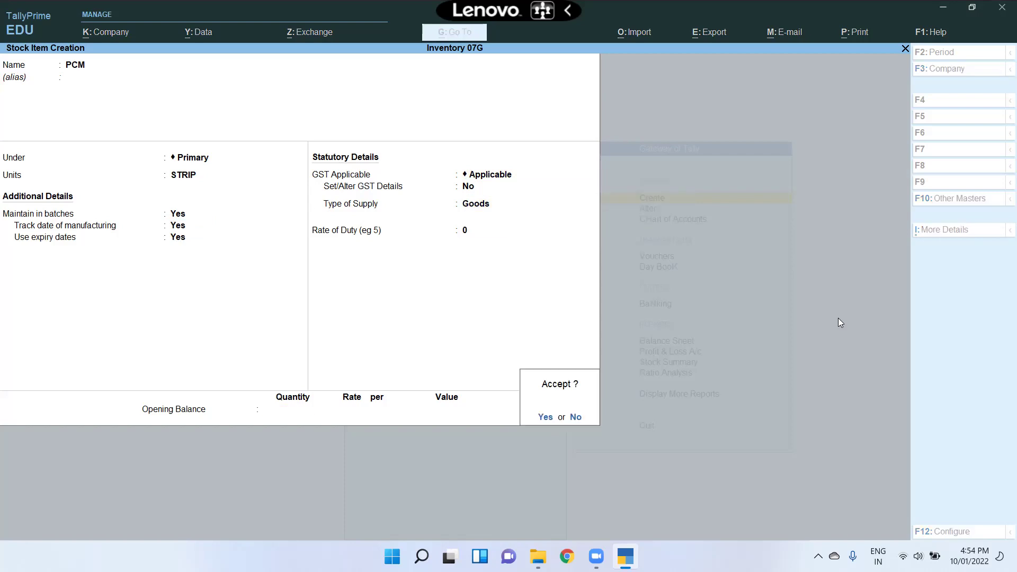
pyautogui.press('y')
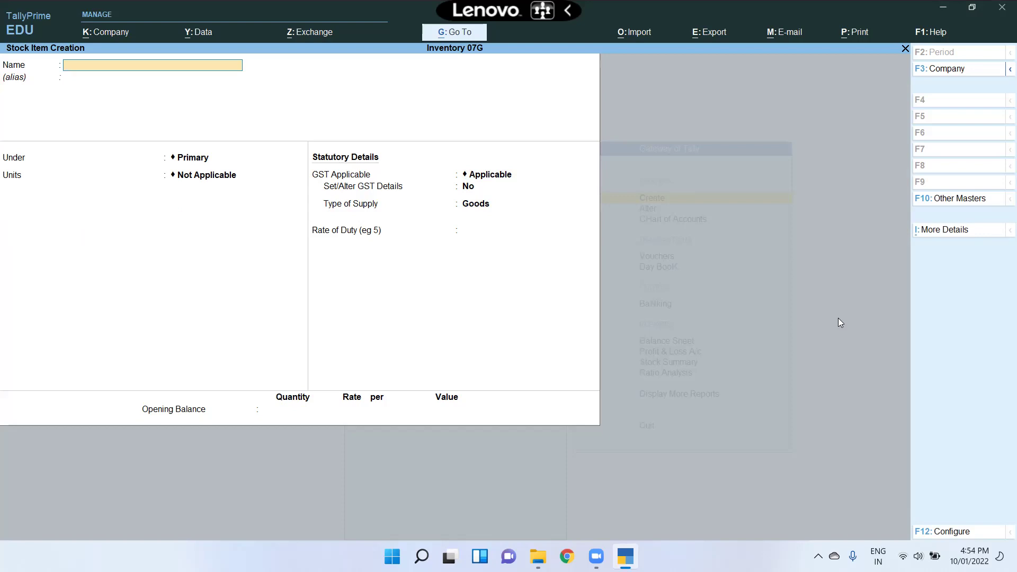
# Start another stock item named DOLO 650 under Primary with STRIP as its unit.
pyautogui.write('DOLO 650')
pyautogui.press('Return')
pyautogui.press('Return')
pyautogui.press('Down')
pyautogui.press('Down')
pyautogui.press('Down')
pyautogui.press('Down')
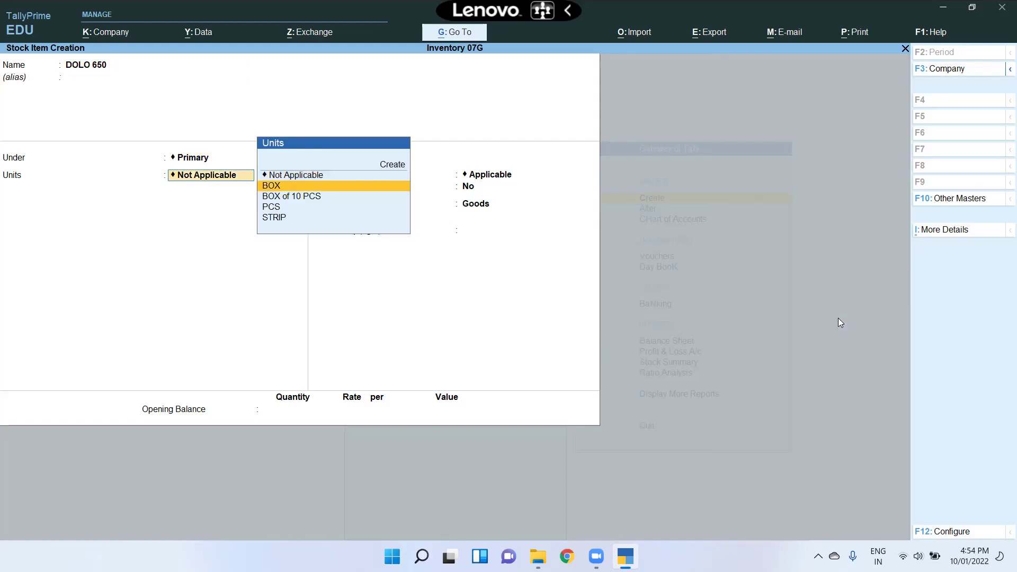
pyautogui.press('Return')
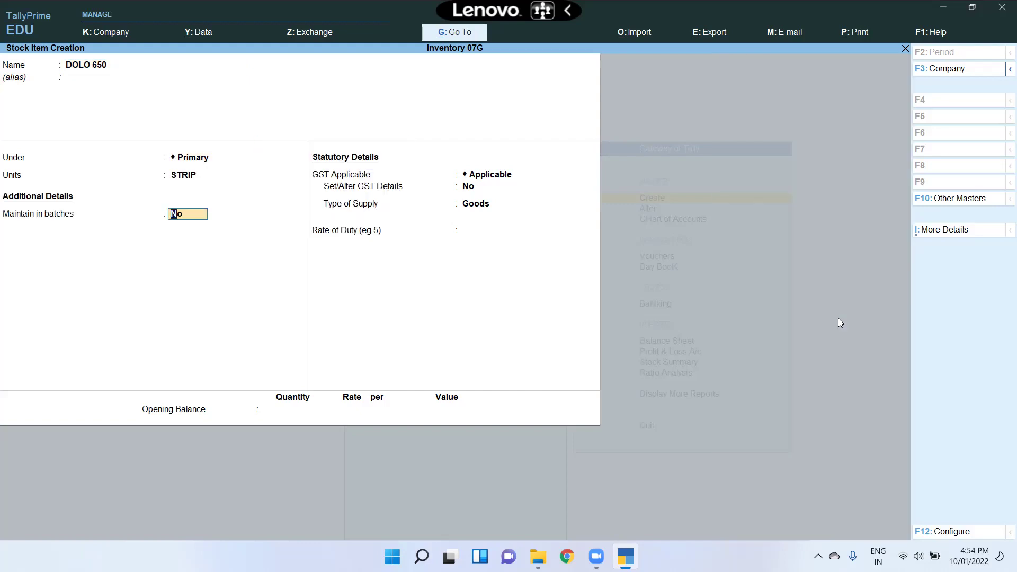
# Turn on batches, manufacturing date tracking and expiry dates for DOLO 650, and save the stock item.
pyautogui.write('Y')
pyautogui.press('Return')
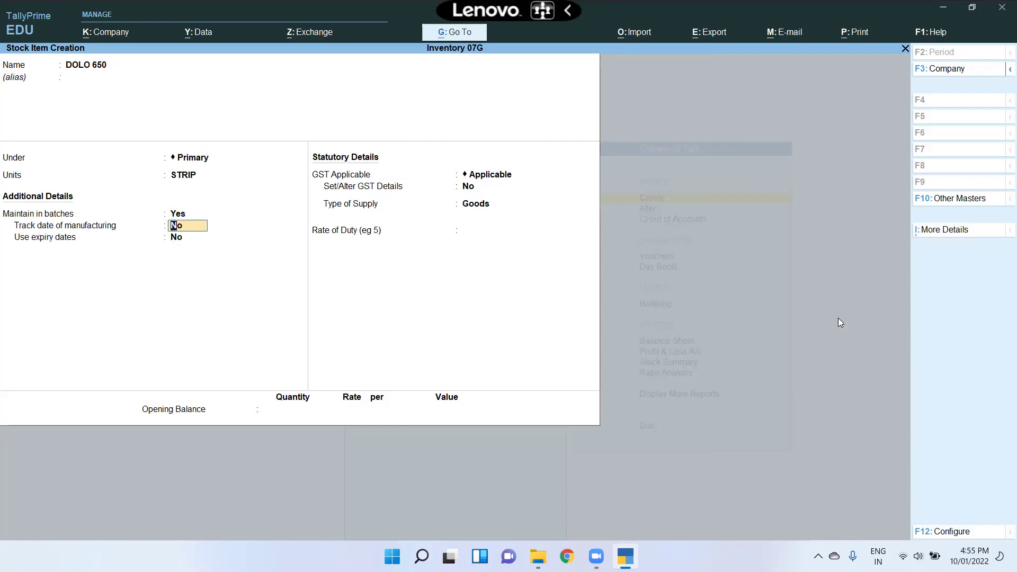
pyautogui.write('Y')
pyautogui.press('Return')
pyautogui.write('Y')
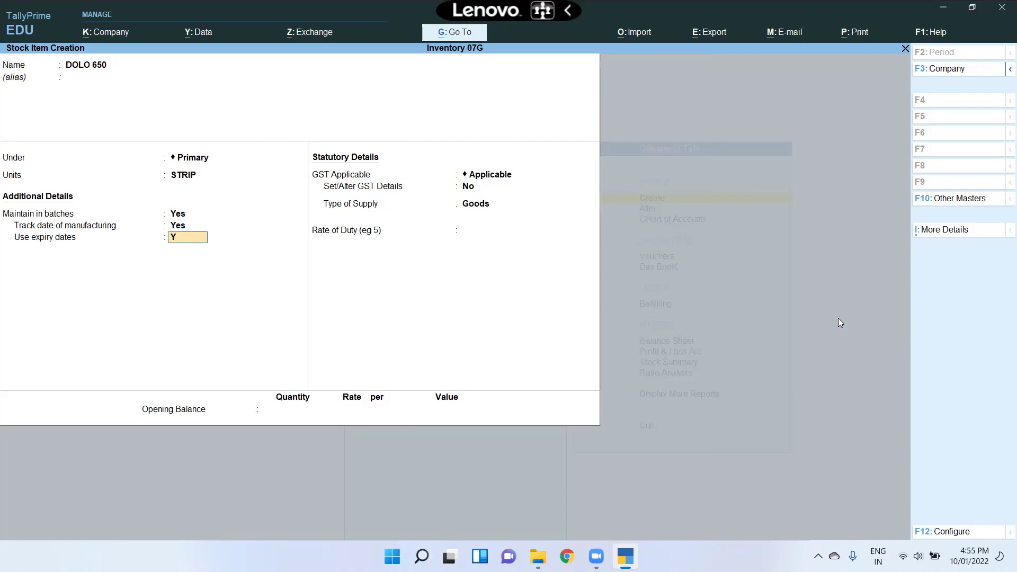
pyautogui.press('Return')
pyautogui.press('Return')
pyautogui.press('Return')
pyautogui.press('Return')
pyautogui.press('Return')
pyautogui.press('Return')
pyautogui.press('Return')
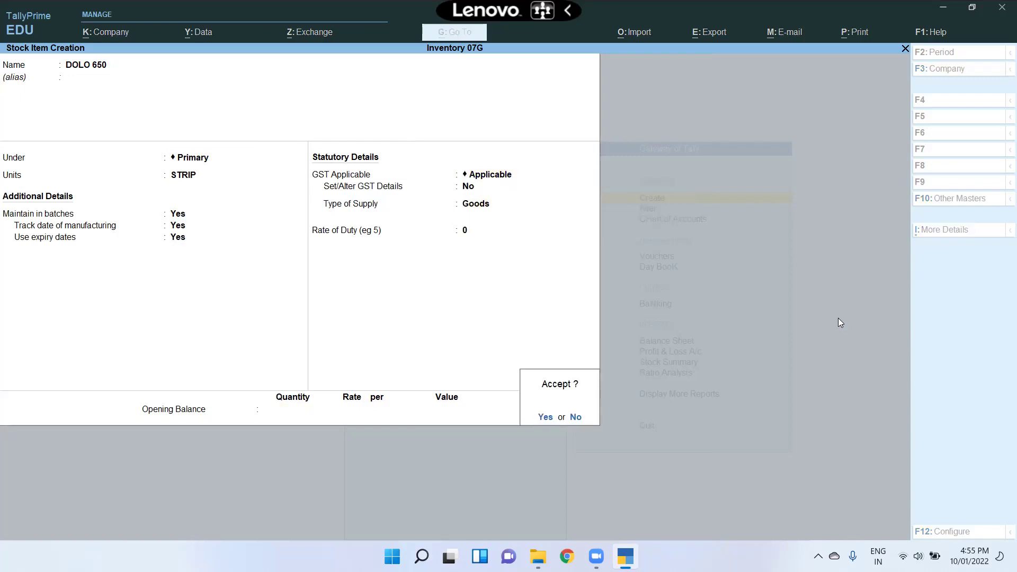
pyautogui.press('Return')
# Leave master creation, return to the Gateway of Tally and open voucher entry.
pyautogui.press('Escape')
pyautogui.press('Return')
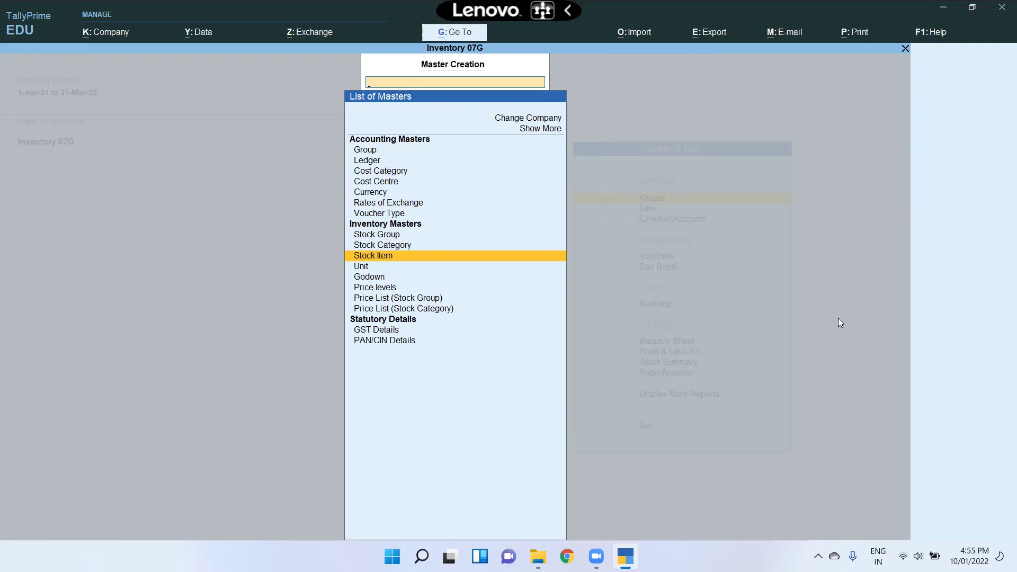
pyautogui.press('Escape')
pyautogui.press('Down')
pyautogui.press('Down')
pyautogui.press('Down')
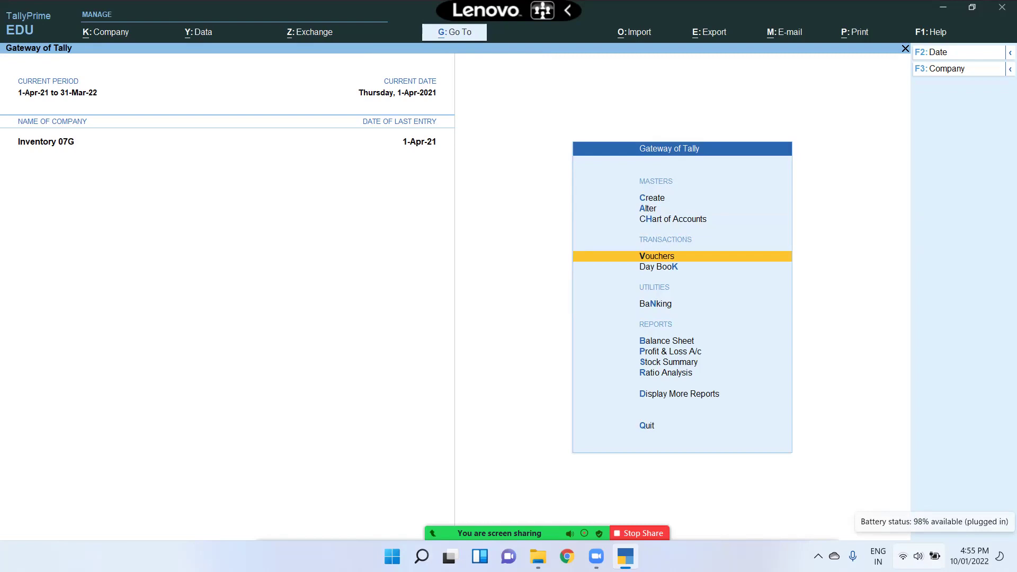
pyautogui.press('Return')
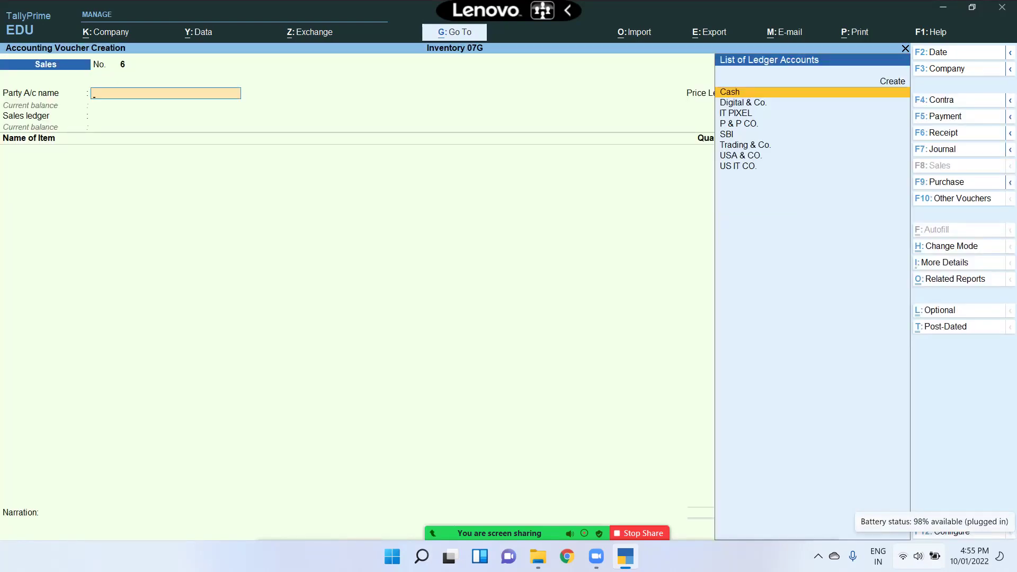
# Start a purchase voucher with supplier invoice number 101 dated 1-Apr-21.
pyautogui.press('F9')
pyautogui.write('101')
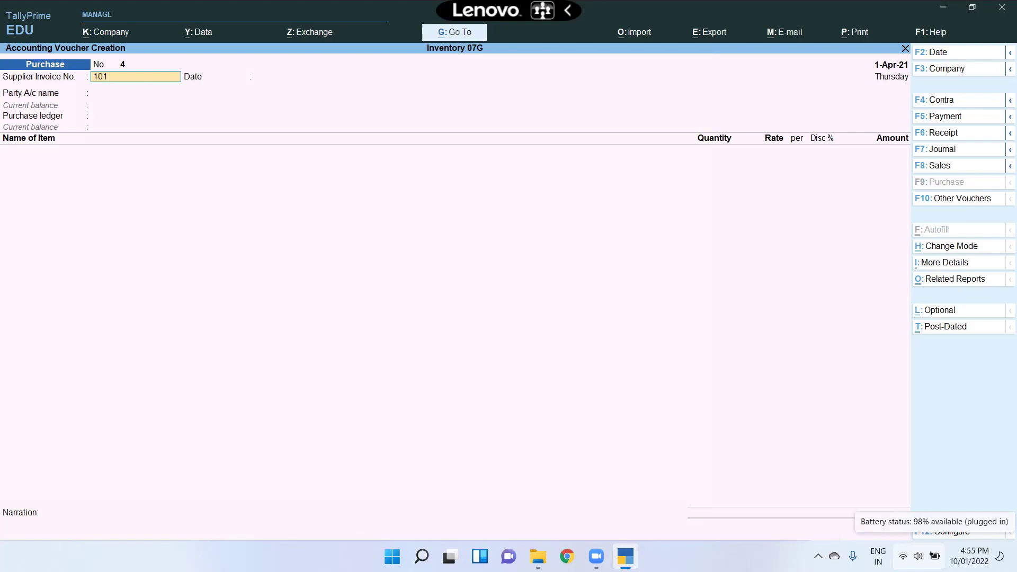
pyautogui.press('Return')
pyautogui.press('Return')
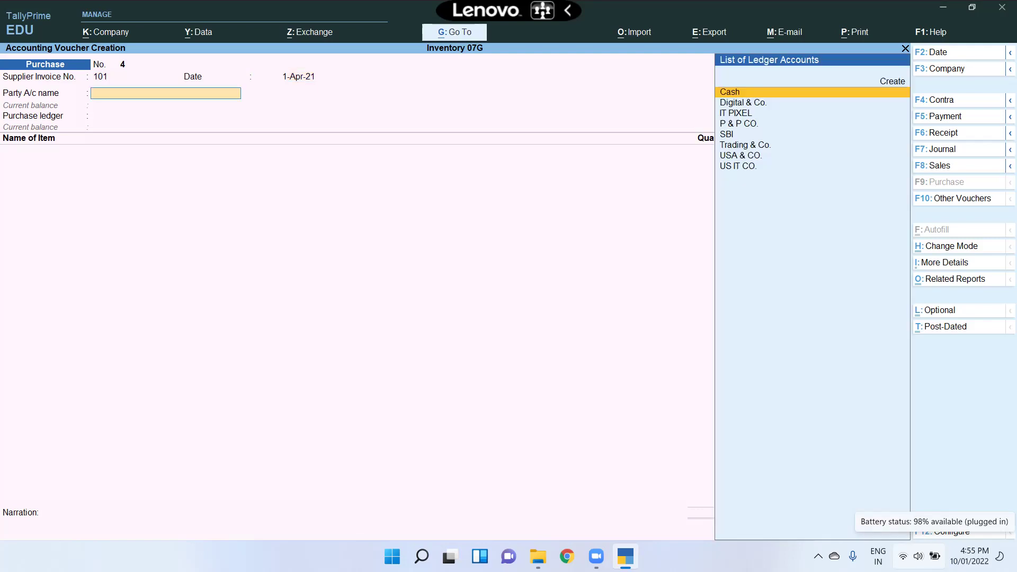
# Set IT PIXEL as the party account, accept its receipt and party details, and use PUR A/C as the purchase ledger.
pyautogui.press('Down')
pyautogui.press('Down')
pyautogui.press('Return')
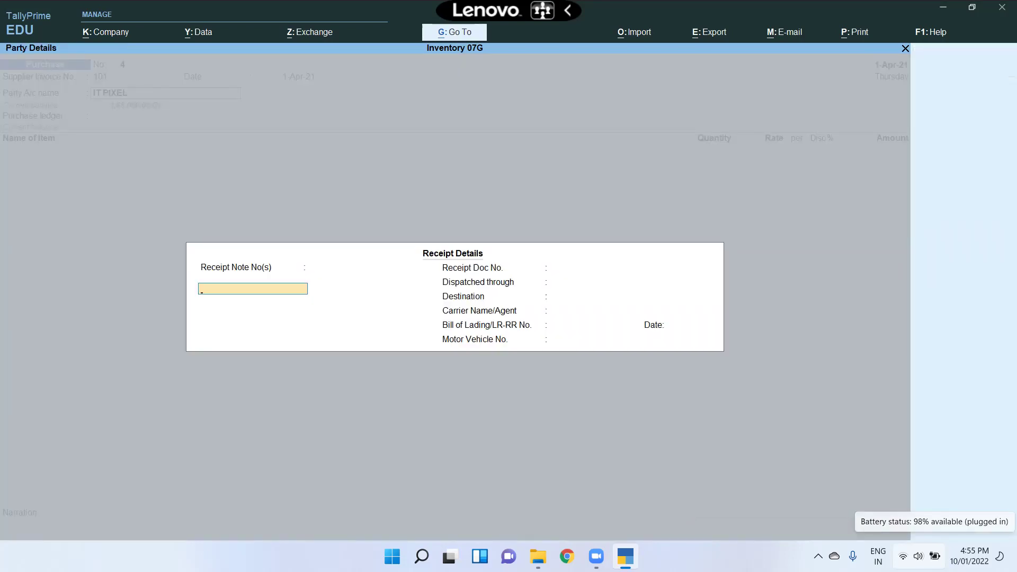
pyautogui.hotkey('ctrl', 'a')
pyautogui.hotkey('ctrl', 'a')
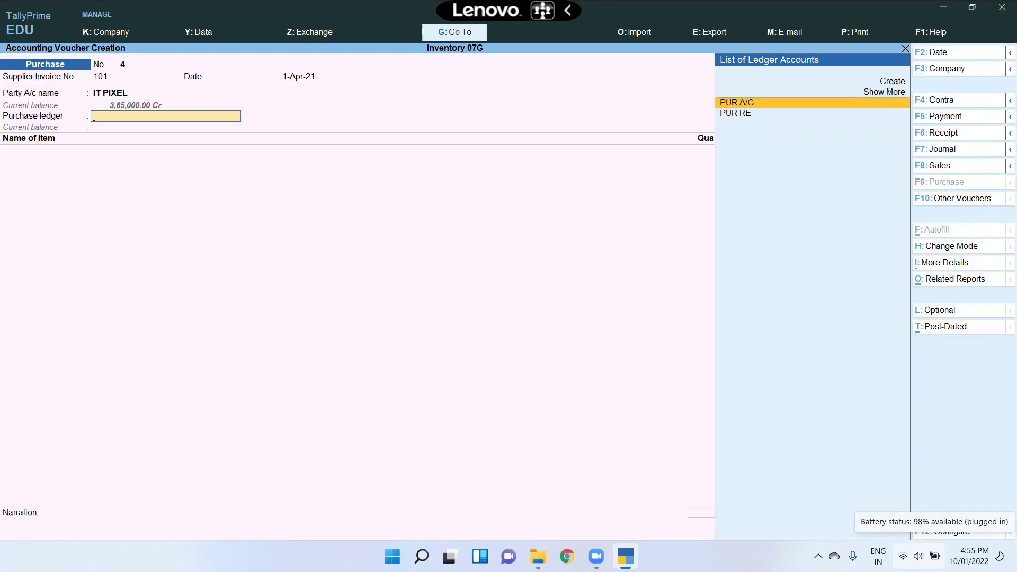
pyautogui.press('Return')
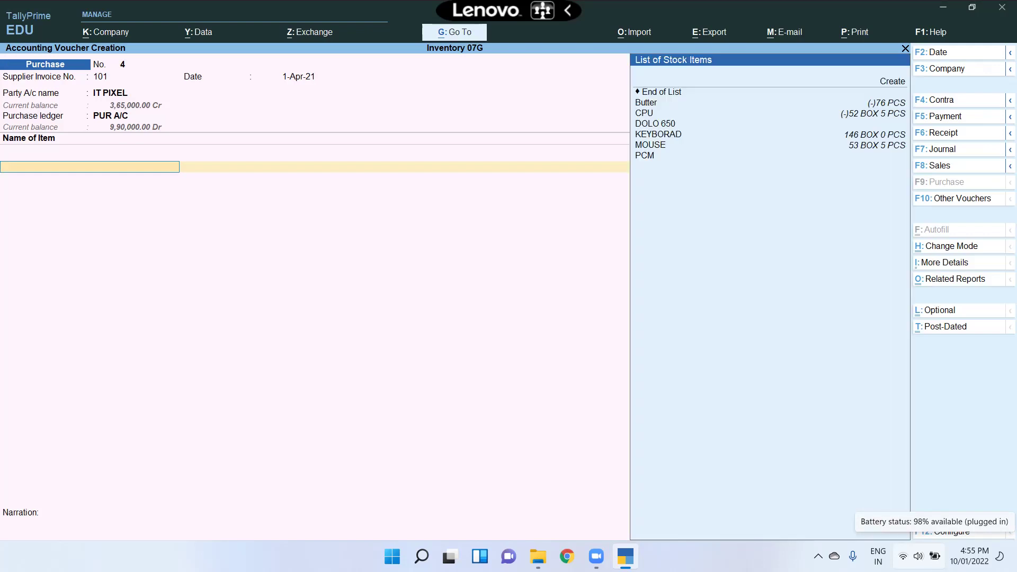
# Add DOLO 650 to the voucher, allocated to the LAJPAT NAGAR godown under a new batch number BATCH/101.
pyautogui.press('Down')
pyautogui.press('Down')
pyautogui.press('Down')
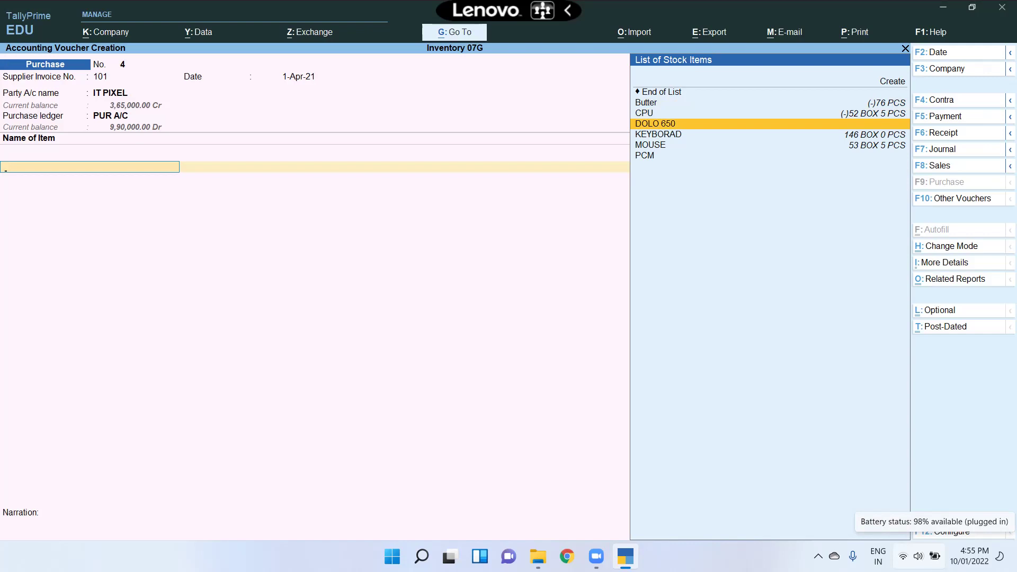
pyautogui.press('Return')
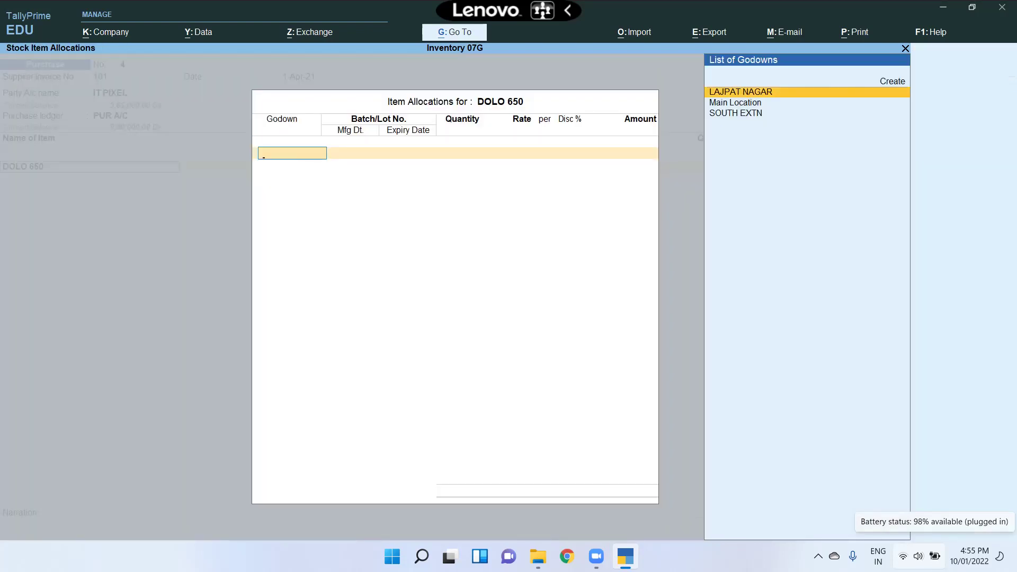
pyautogui.press('Return')
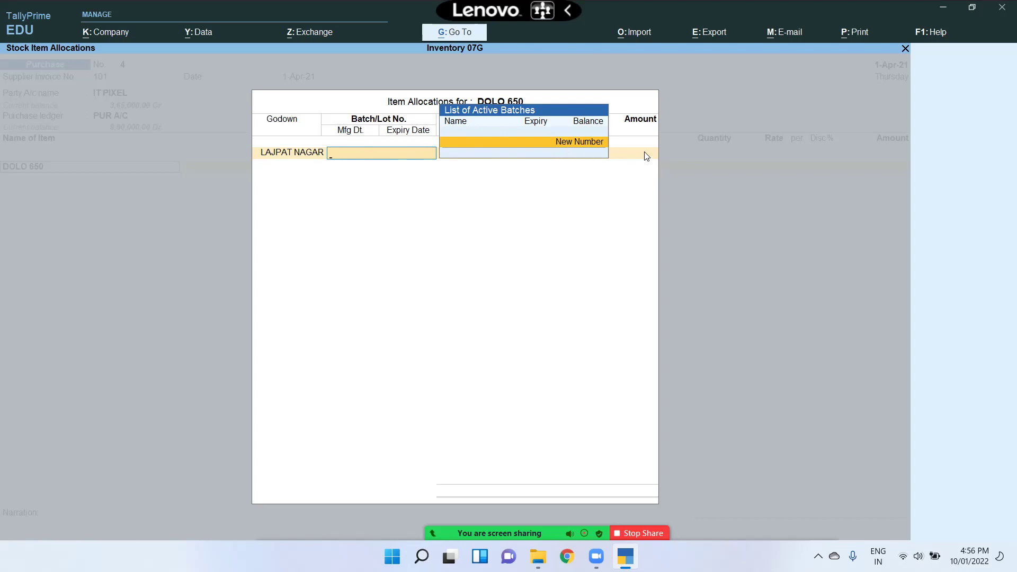
pyautogui.press('Return')
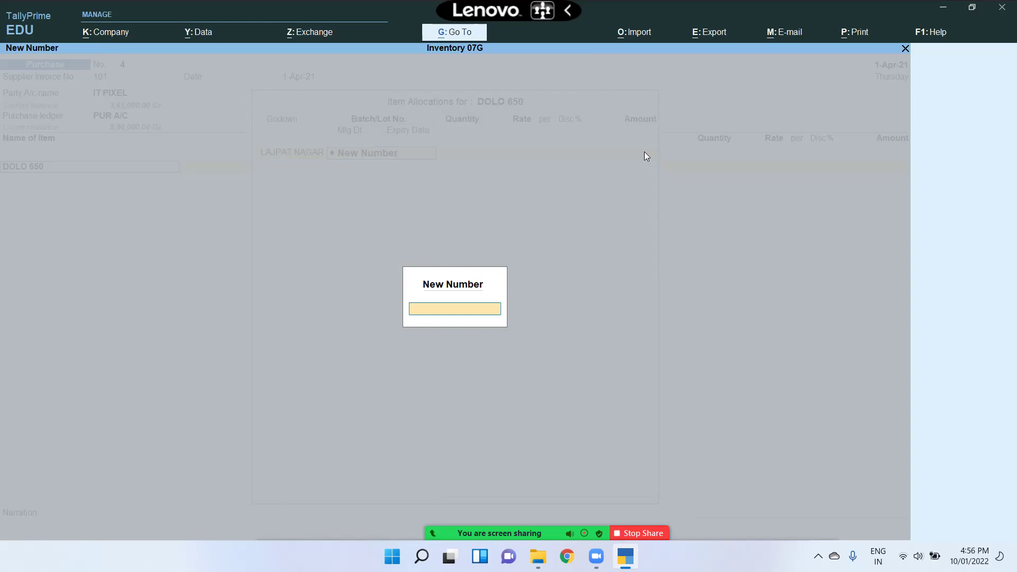
pyautogui.write('BAT')
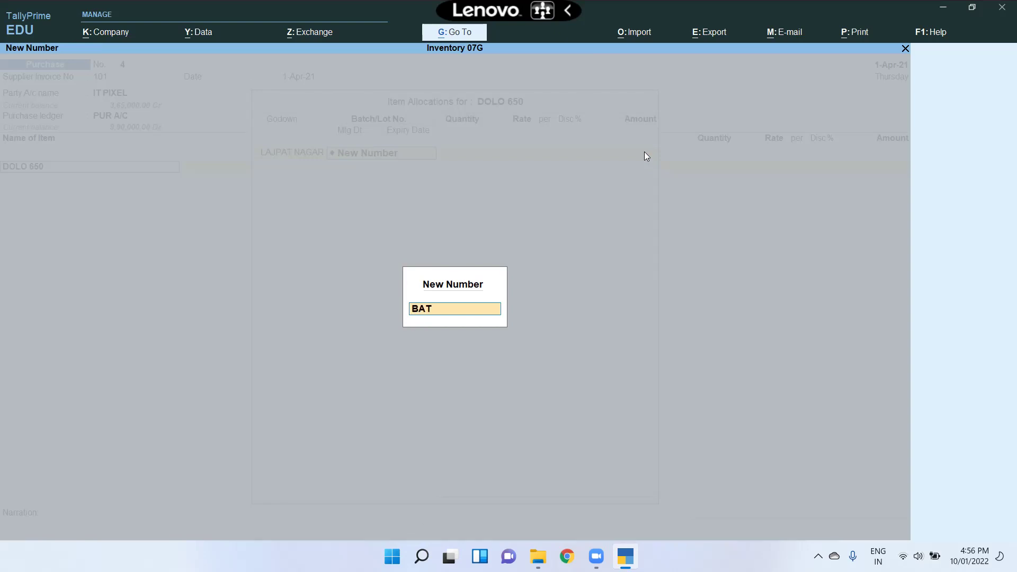
pyautogui.write('CH/101')
pyautogui.press('Return')
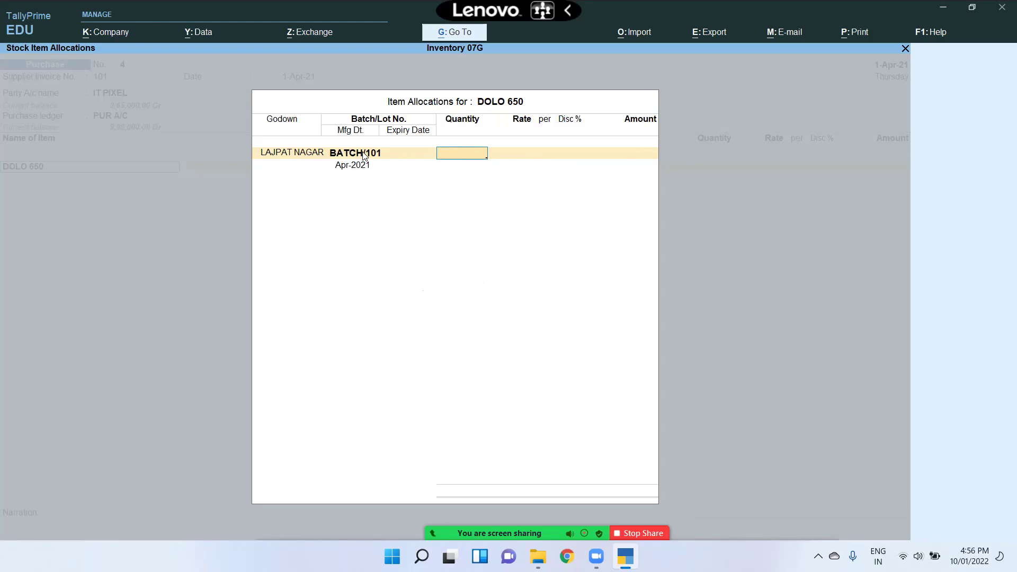
# Set the DOLO 650 batch quantity to 50 STRIP at a rate of 30 per strip without discount.
pyautogui.write('50')
pyautogui.press('Return')
pyautogui.write('30')
pyautogui.press('Return')
pyautogui.press('Return')
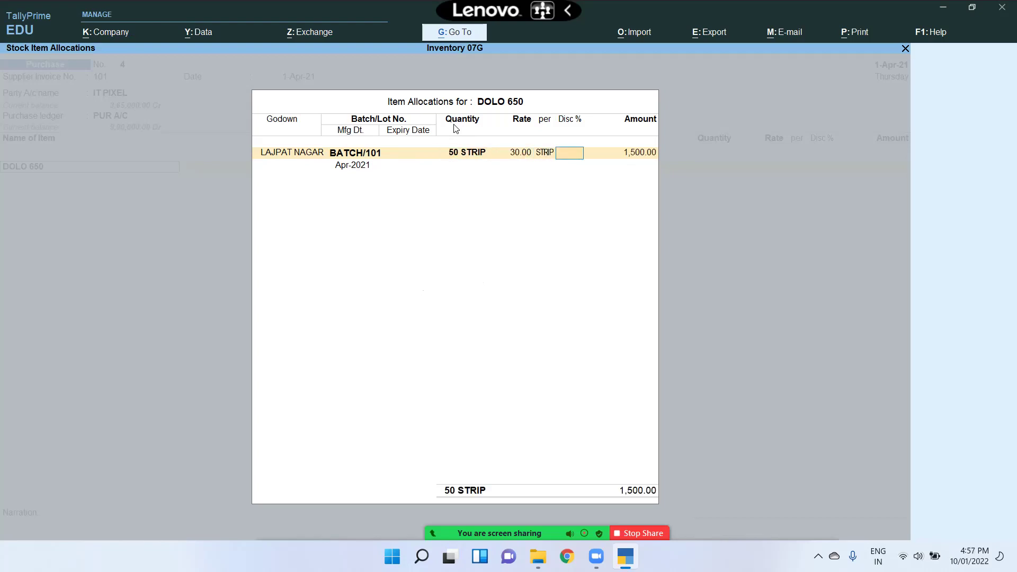
pyautogui.press('Return')
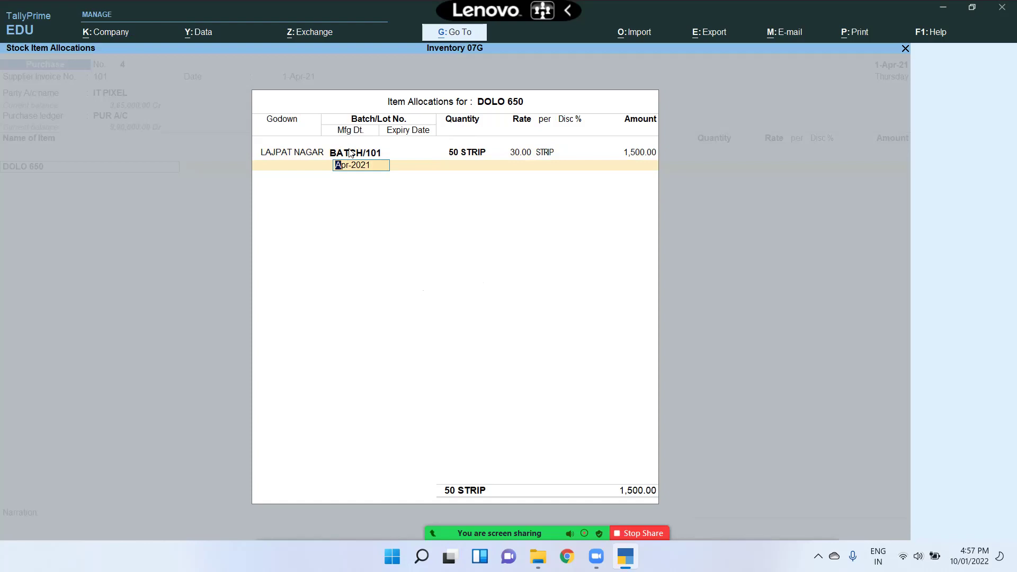
# Set the DOLO 650 batch's manufacturing date to Apr-2021 and expiry date to 1-May-21, and finish its allocation.
pyautogui.write('1')
pyautogui.press('Return')
pyautogui.write('1/5')
pyautogui.press('Return')
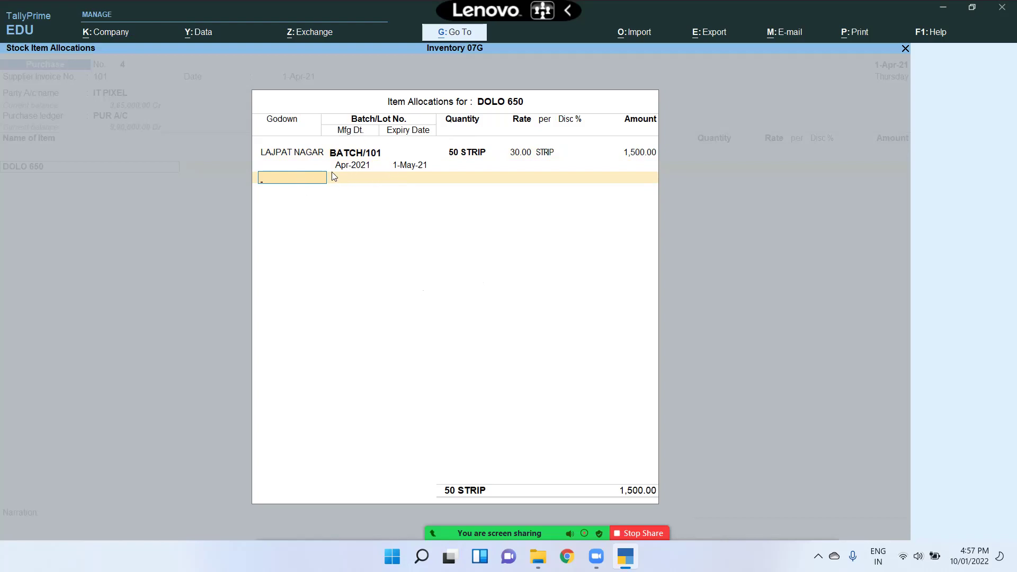
pyautogui.press('Return')
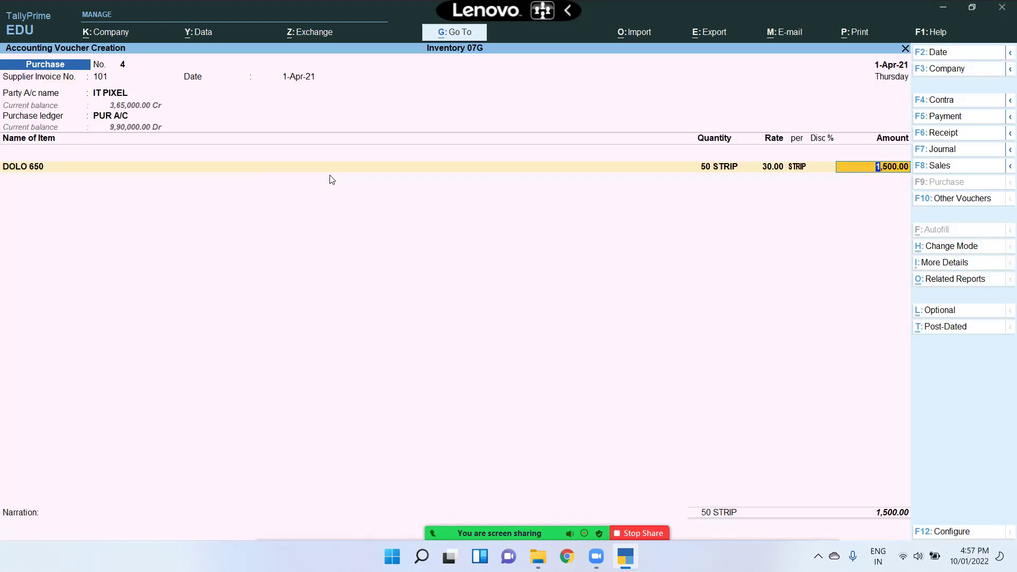
# Accept the DOLO 650 line and add PCM as the second item of the purchase voucher.
pyautogui.press('Return')
pyautogui.press('Down')
pyautogui.press('Down')
pyautogui.press('Down')
pyautogui.press('Down')
pyautogui.press('Down')
pyautogui.press('Down')
pyautogui.press('Return')
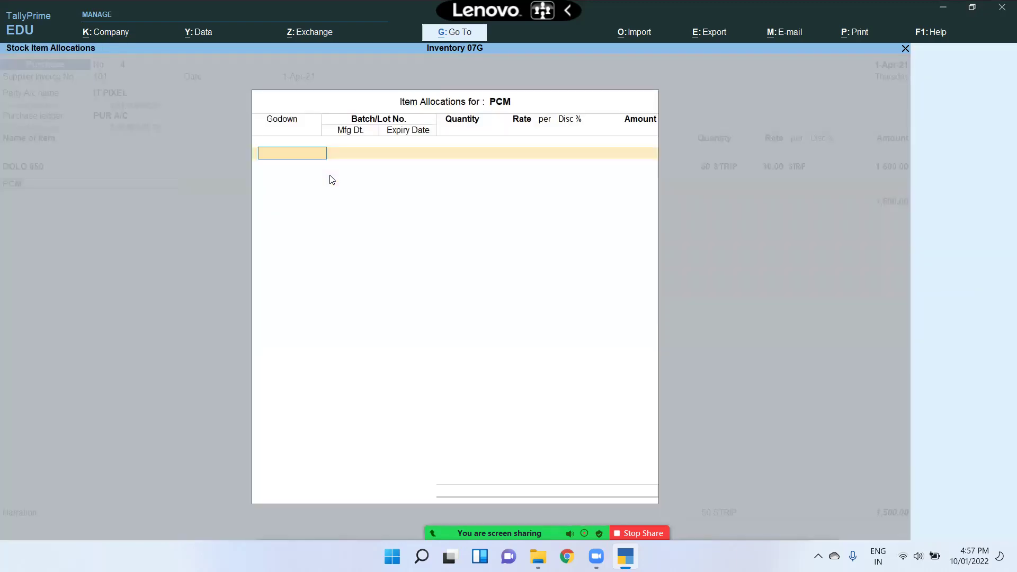
# Allocate PCM to the SOUTH EXTN godown under a new batch number BATCH/101.
pyautogui.press('Down')
pyautogui.press('Down')
pyautogui.press('Down')
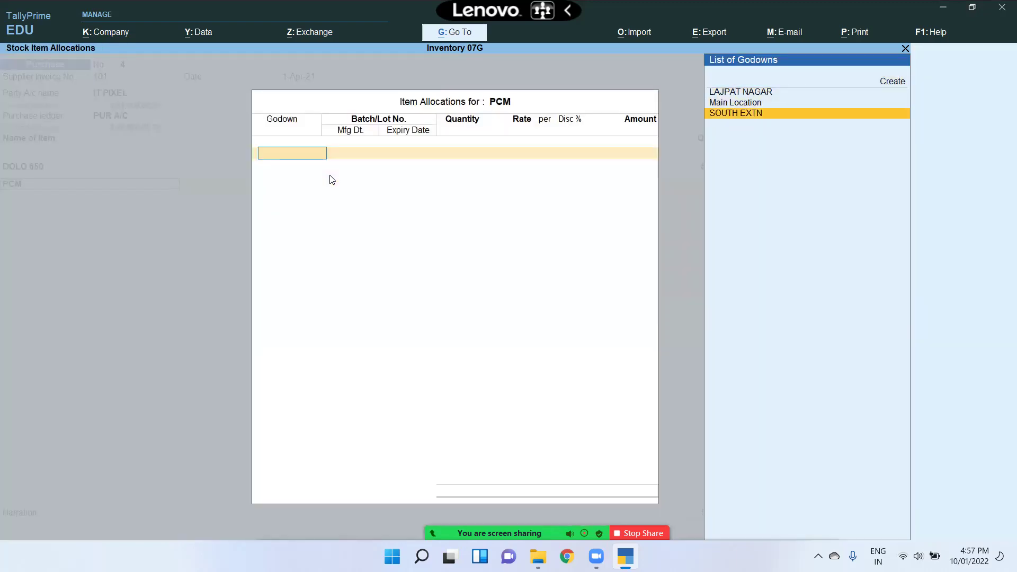
pyautogui.press('Return')
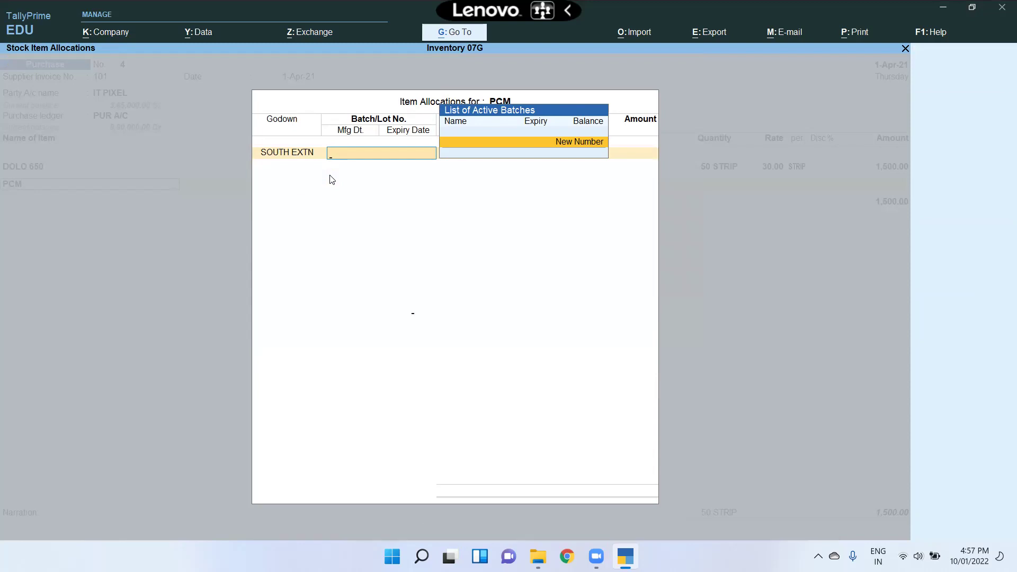
pyautogui.press('Return')
pyautogui.write('BATCH')
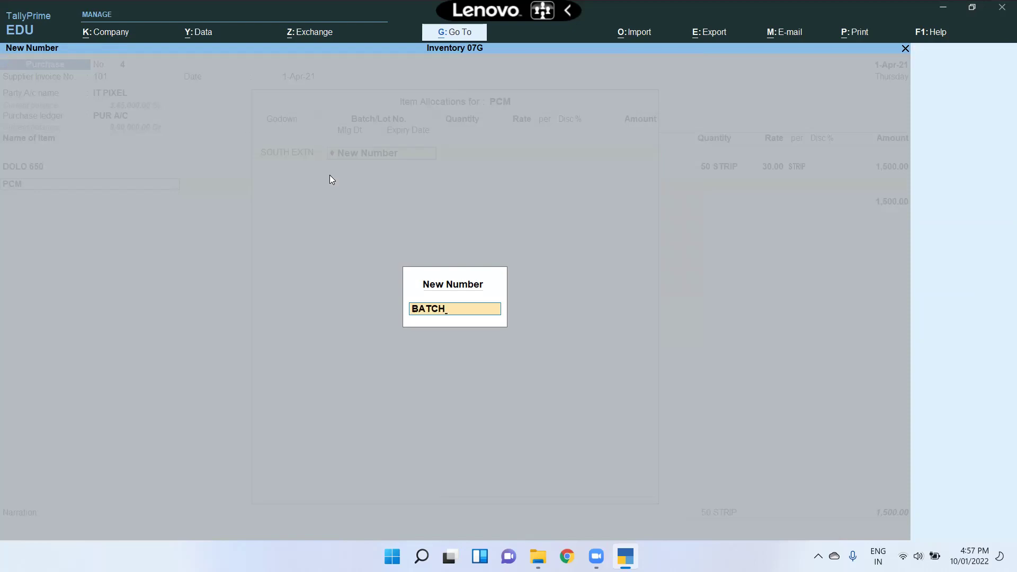
pyautogui.write('/101')
pyautogui.press('Return')
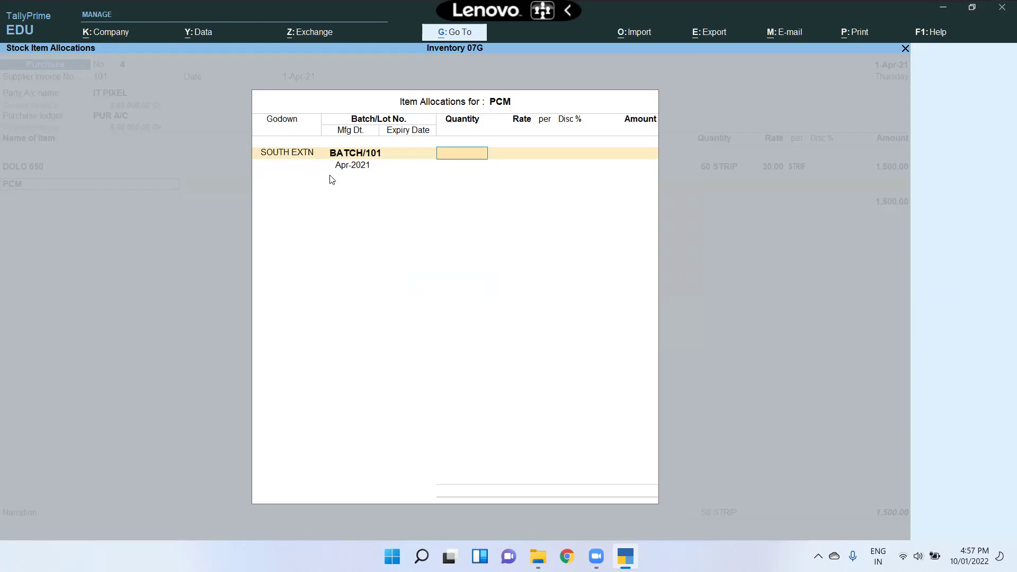
# Set the PCM batch quantity to 100 STRIP at a rate of 50 per strip without discount.
pyautogui.write('100')
pyautogui.press('Return')
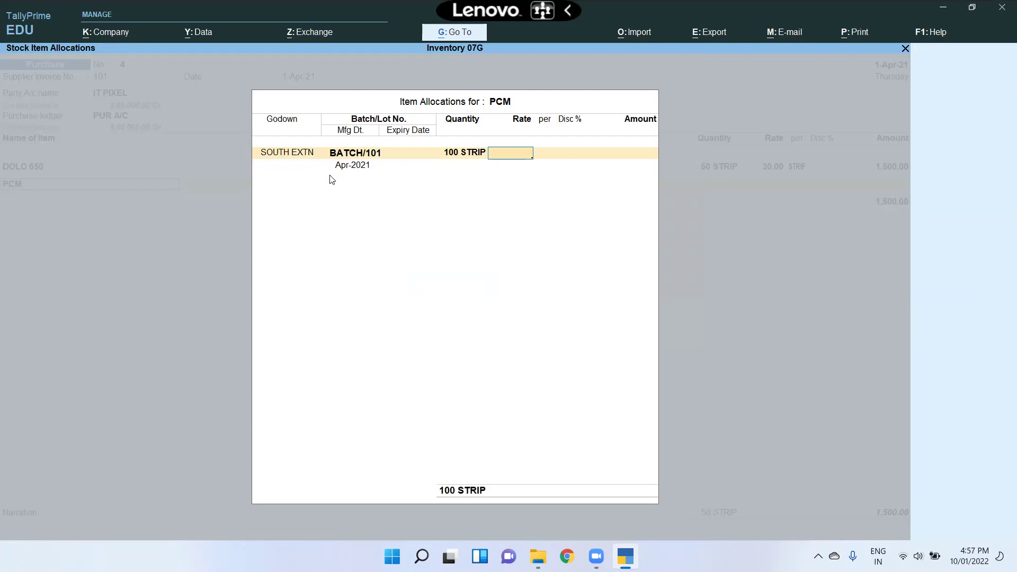
pyautogui.write('50')
pyautogui.press('Return')
pyautogui.press('Return')
pyautogui.press('Return')
pyautogui.press('Return')
# Set the PCM batch's manufacturing date to Apr-2021 and expiry date to 1-Jul-21, and finish its allocation.
pyautogui.write('/4')
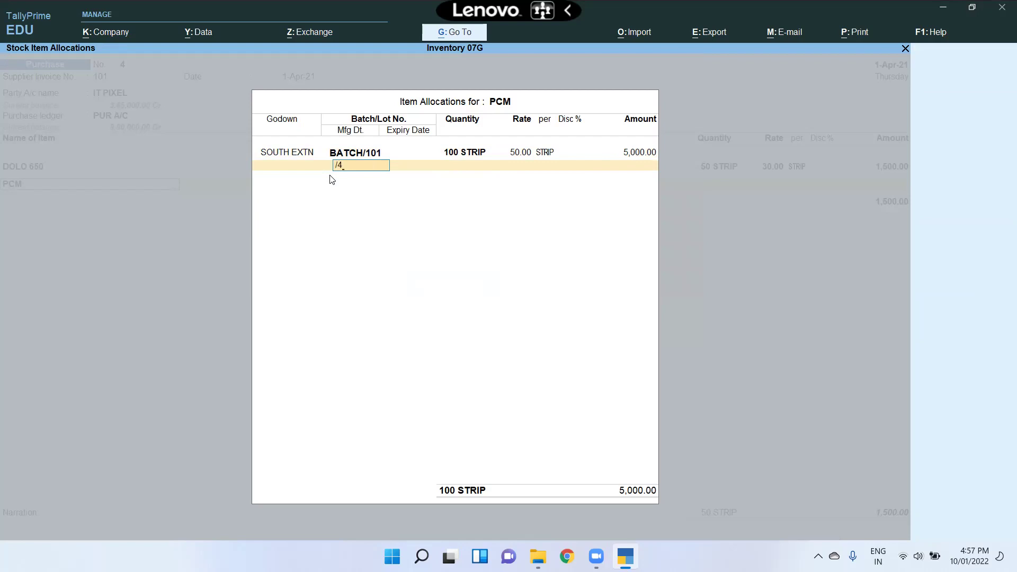
pyautogui.press('BackSpace')
pyautogui.press('Return')
pyautogui.press('Return')
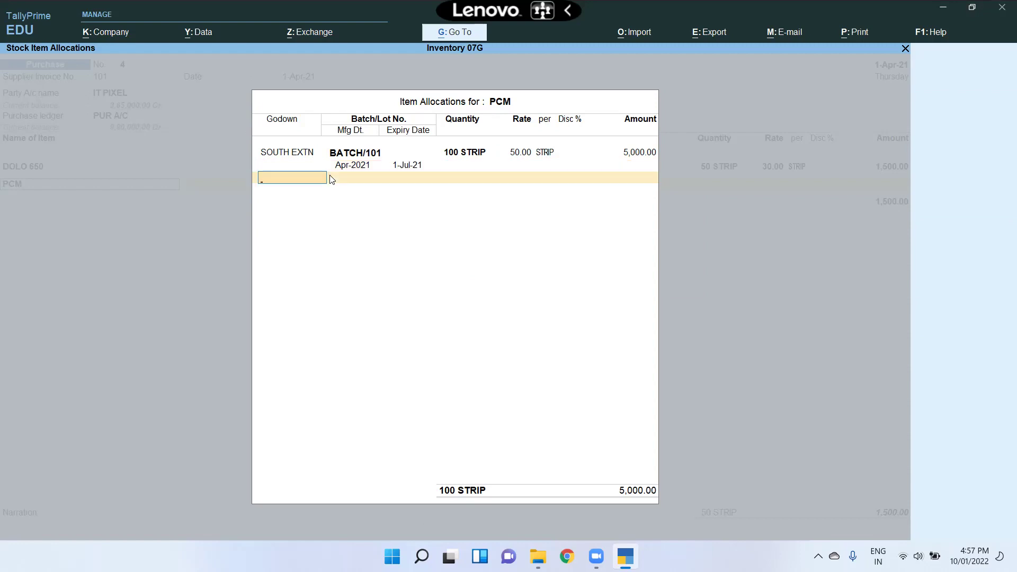
pyautogui.press('Return')
# End the item list, accept the bill-wise details for IT PIXEL as New Ref, and save the purchase voucher without narration.
pyautogui.press('Return')
pyautogui.press('Return')
pyautogui.press('Return')
pyautogui.press('Return')
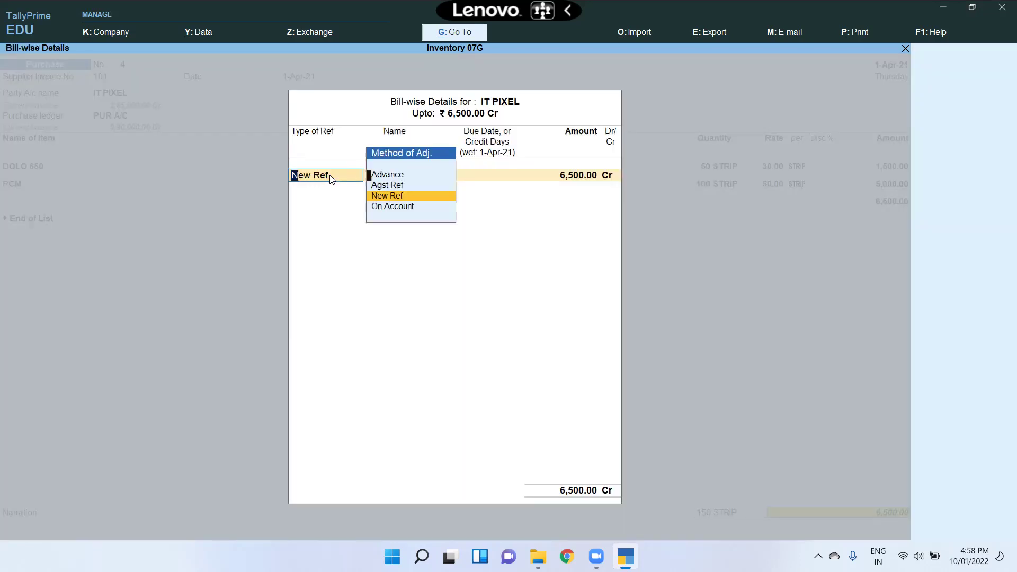
pyautogui.press('Return')
pyautogui.press('Return')
pyautogui.press('Return')
pyautogui.press('Return')
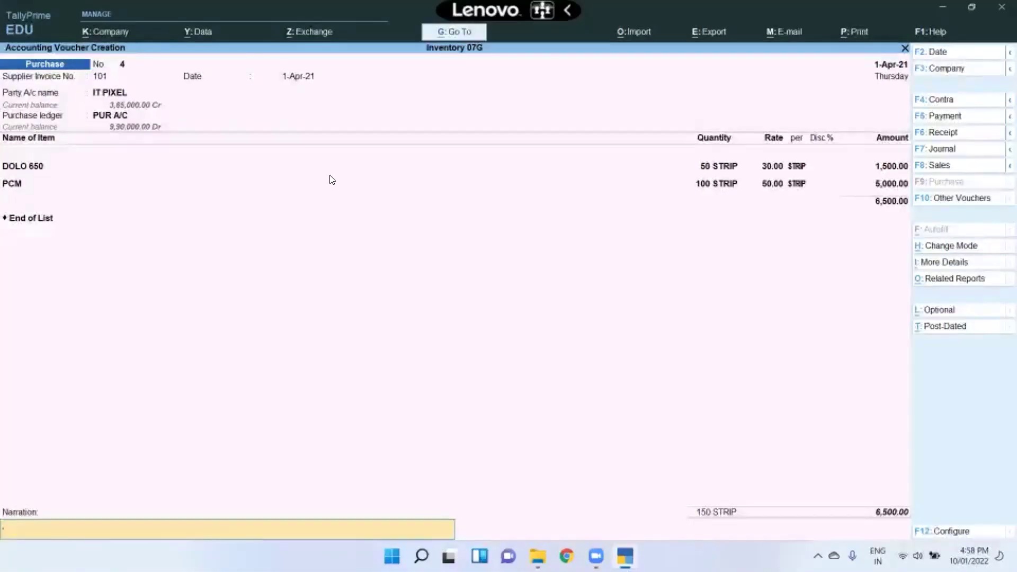
pyautogui.press('Return')
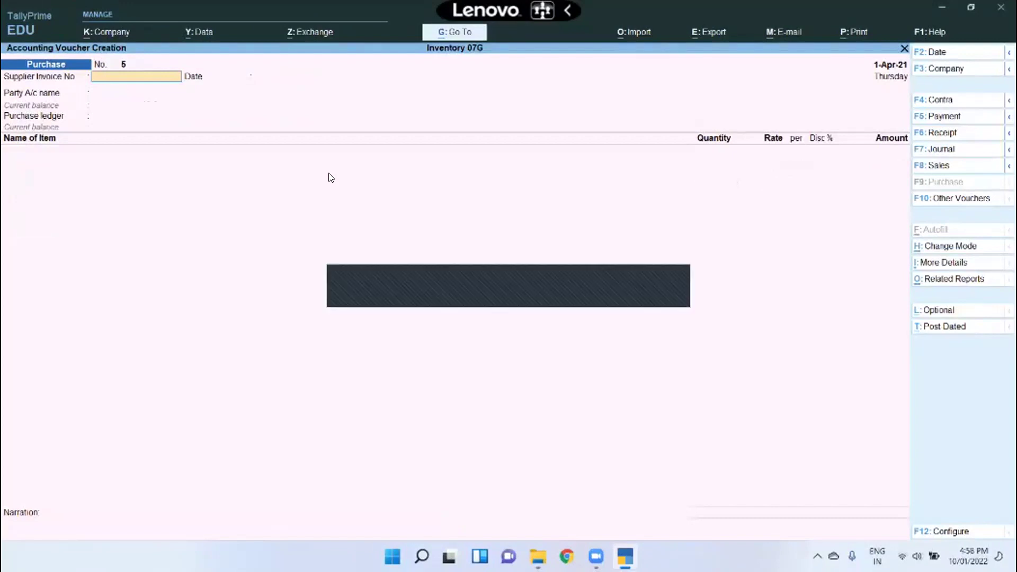
pyautogui.moveTo(653, 526)
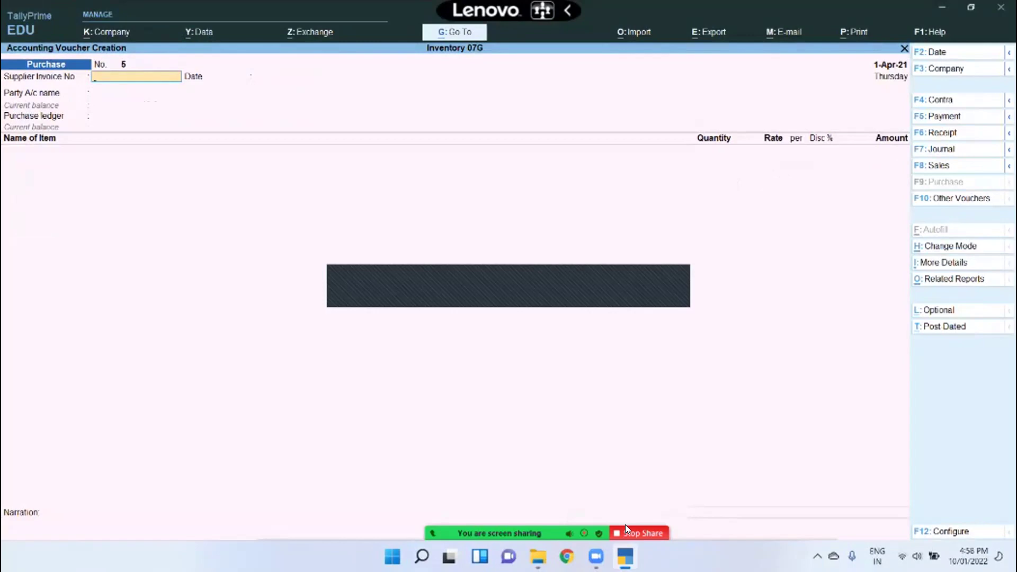
pyautogui.click(625, 527)
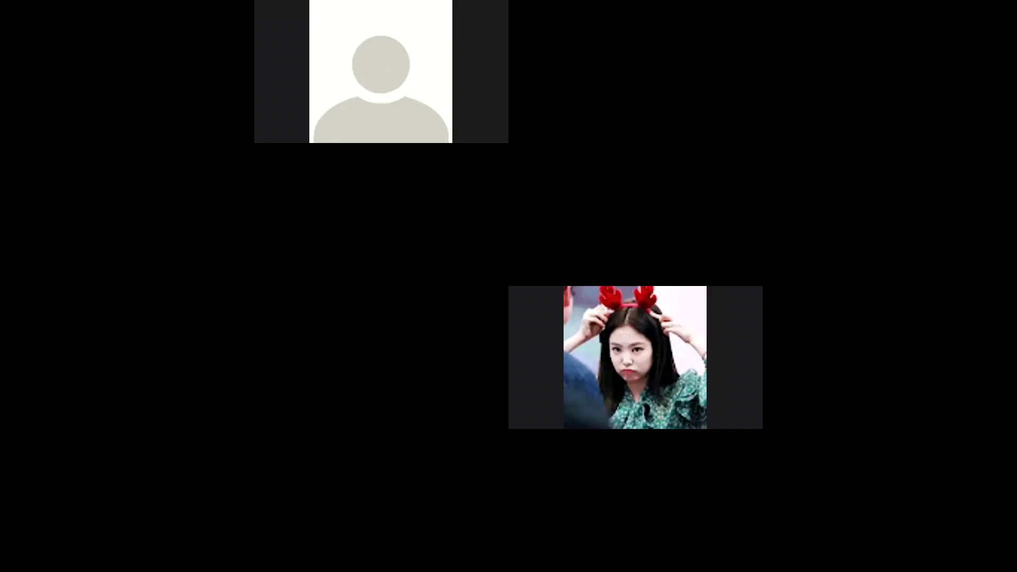